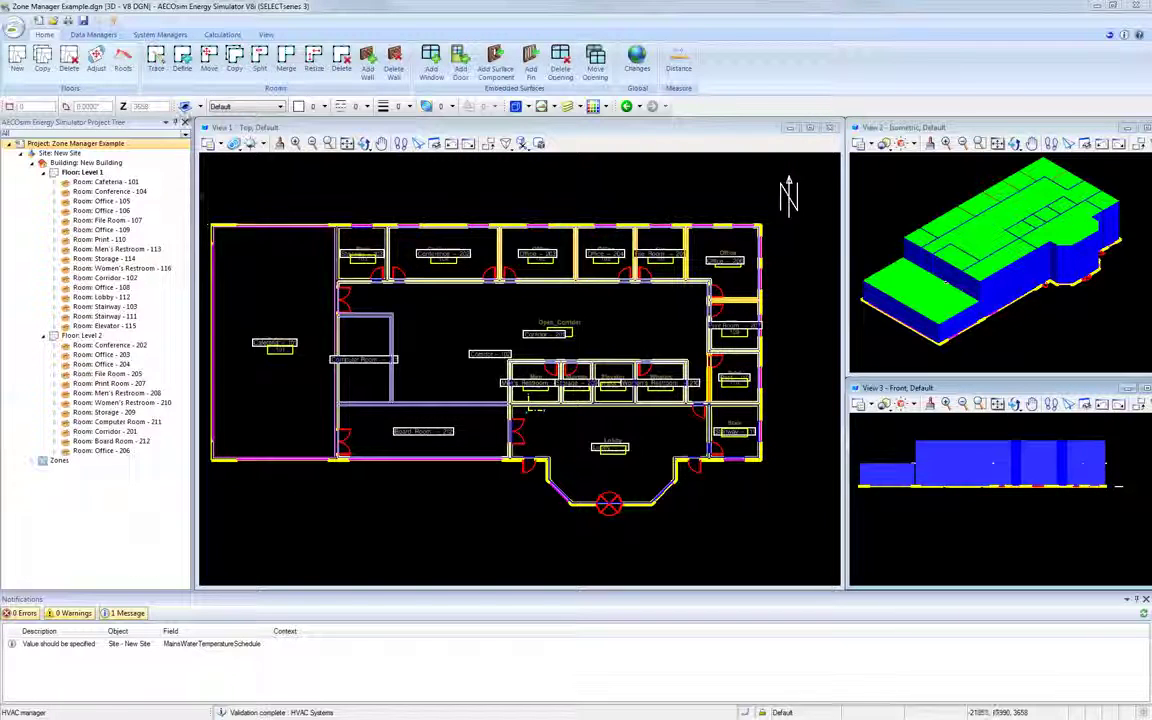
- Open the HVAC manager and display the application-level library of HVAC systems
left_click(155, 37)
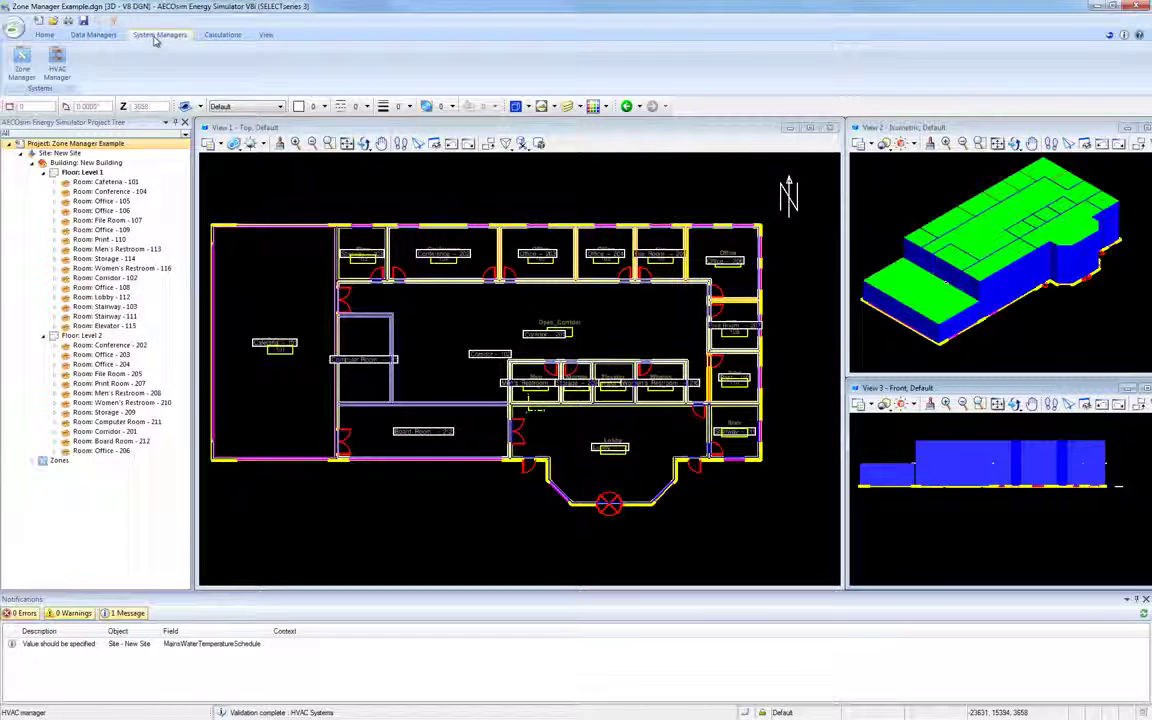
left_click(58, 76)
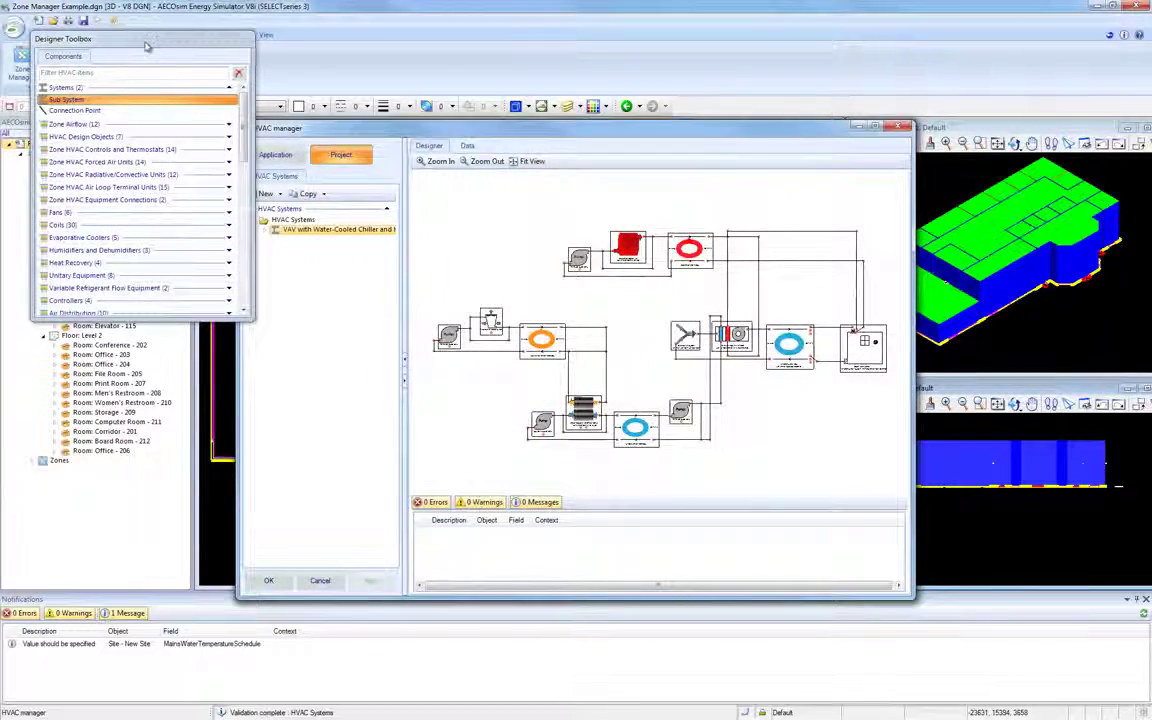
left_click(275, 155)
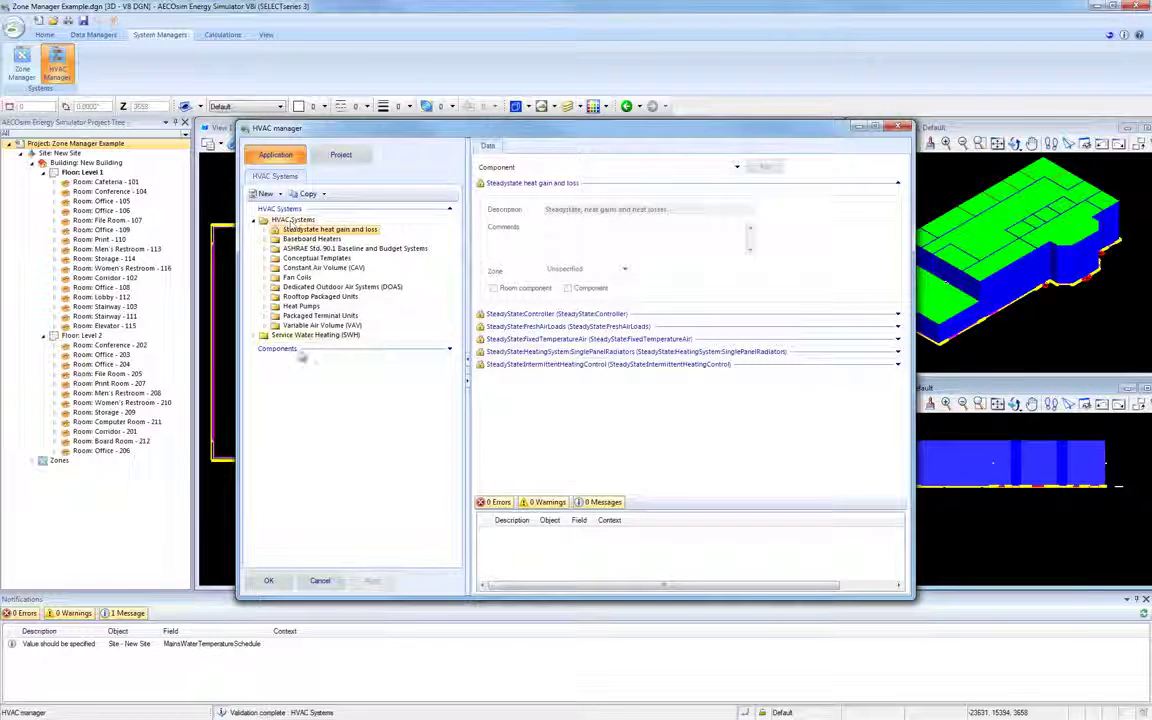
- Examine the Service Water Heating (SWH) systems and the component library, including the Air-Cooling and Dehumidifying Coils
left_click(255, 336)
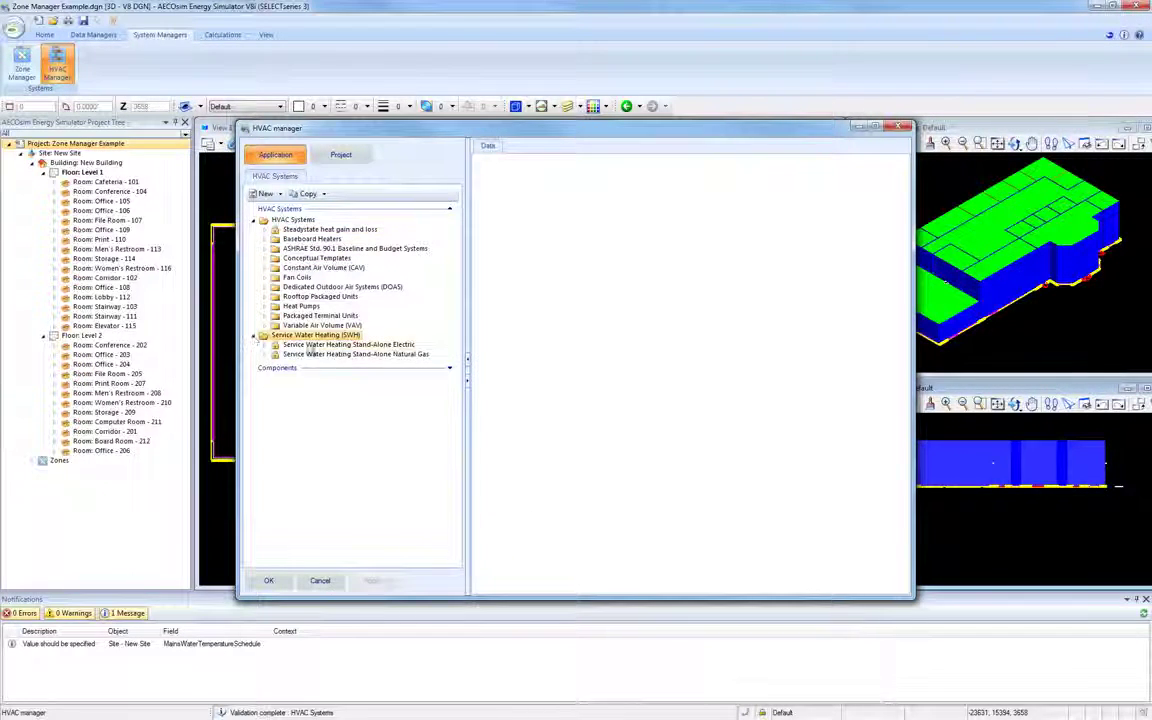
left_click(450, 368)
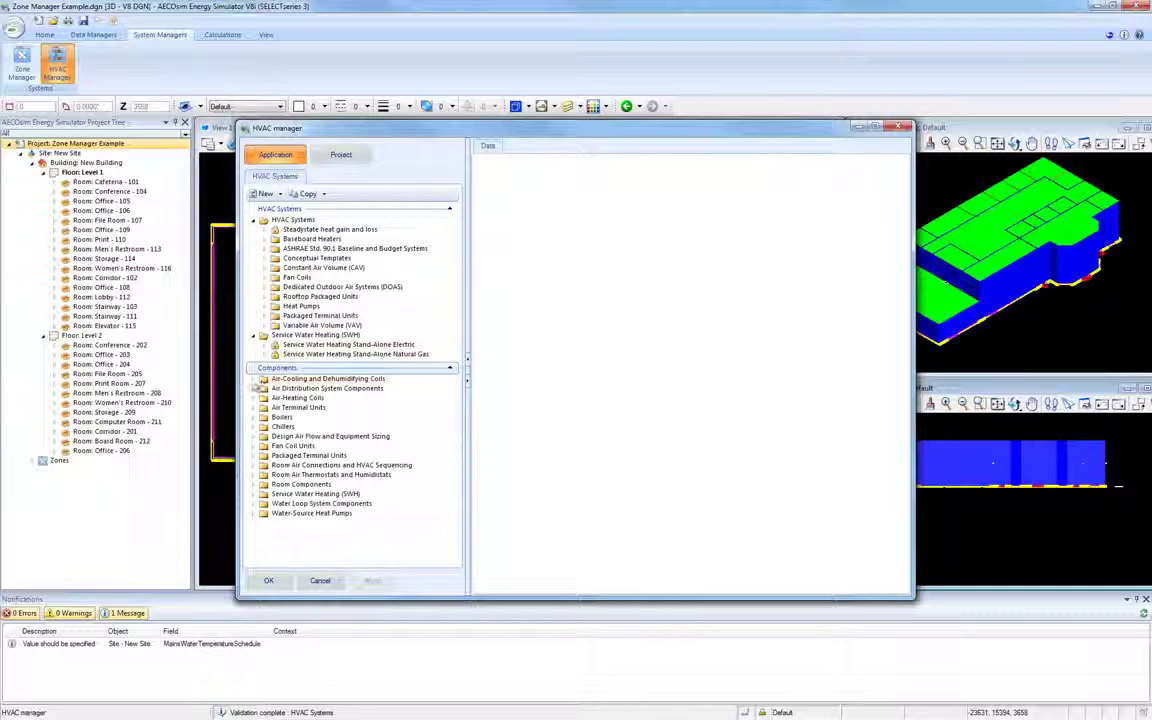
left_click(254, 382)
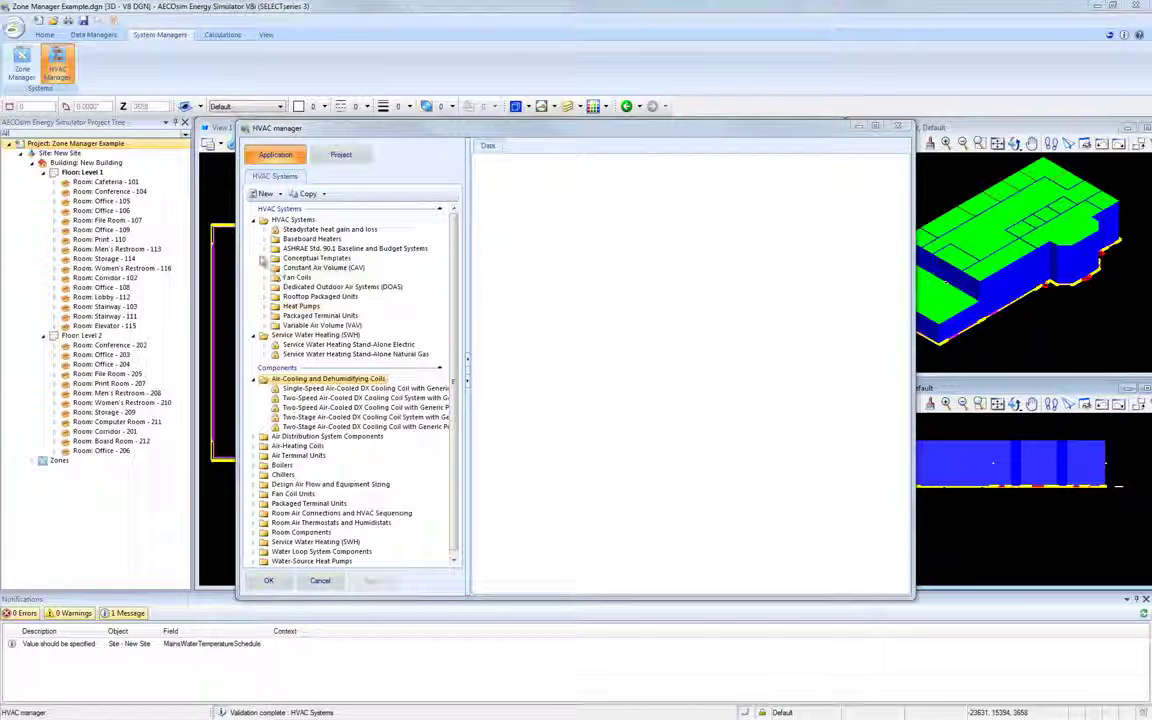
- Expand the ASHRAE Std. 90.1 and Conceptual Templates categories and duplicate the ASHRAE Water-Source Heat Pump system within the application library
left_click(263, 249)
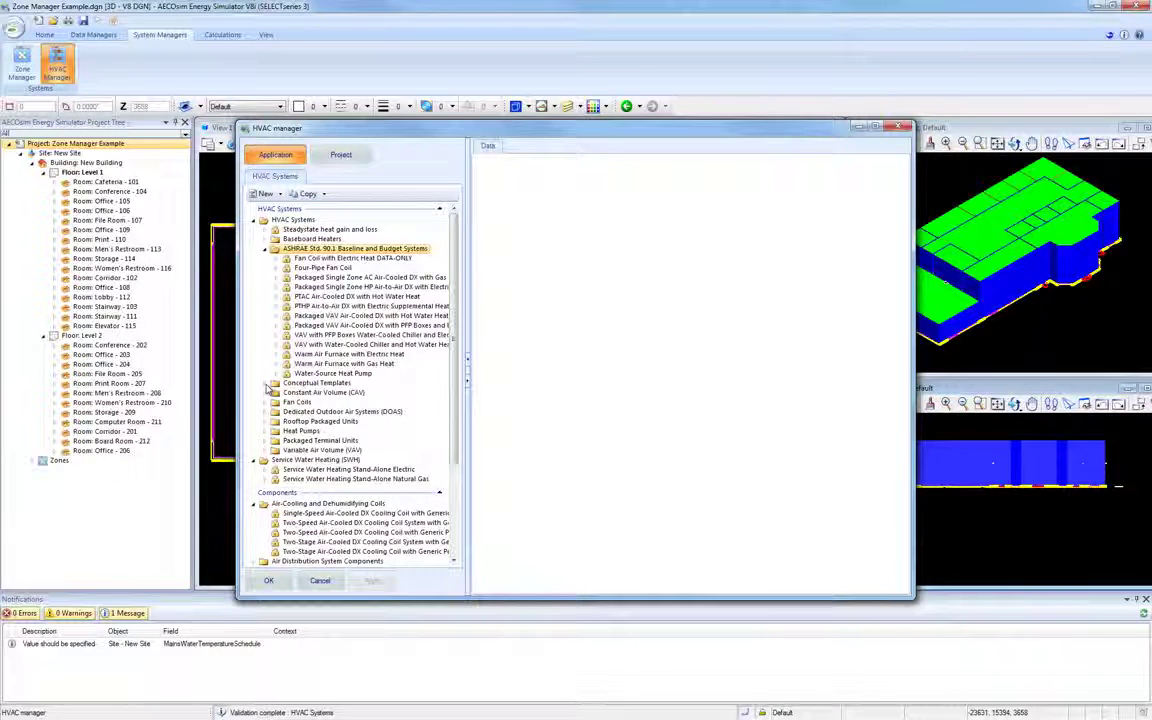
left_click(266, 384)
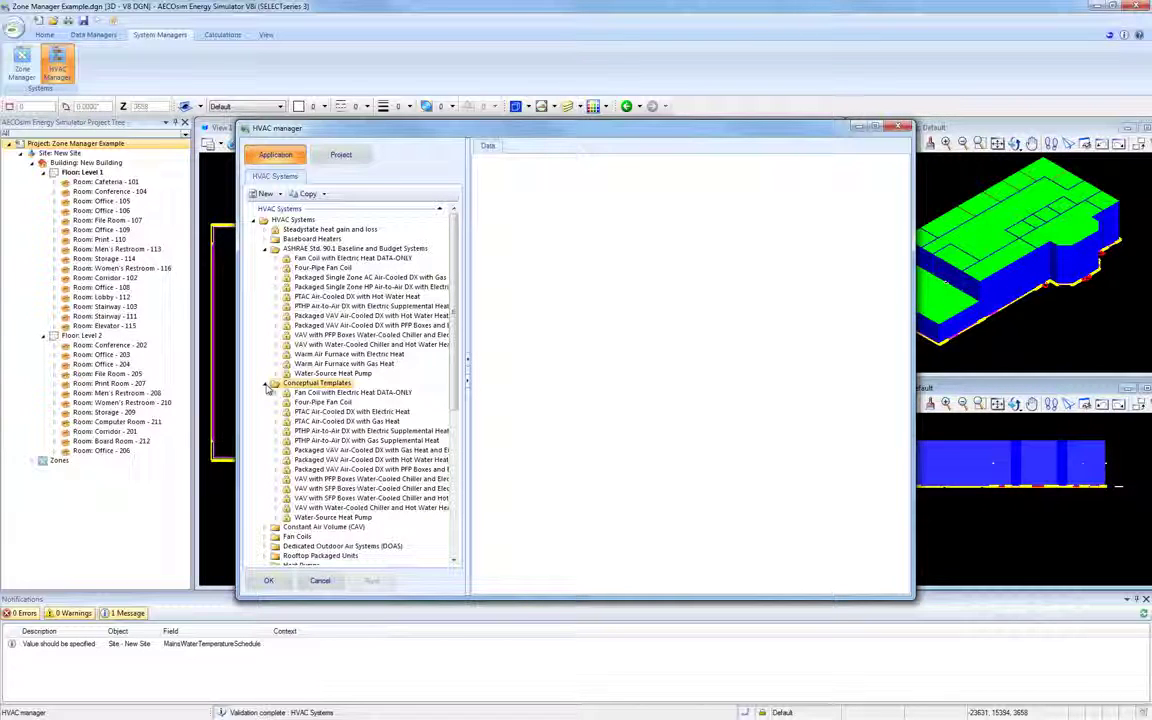
left_click(330, 373)
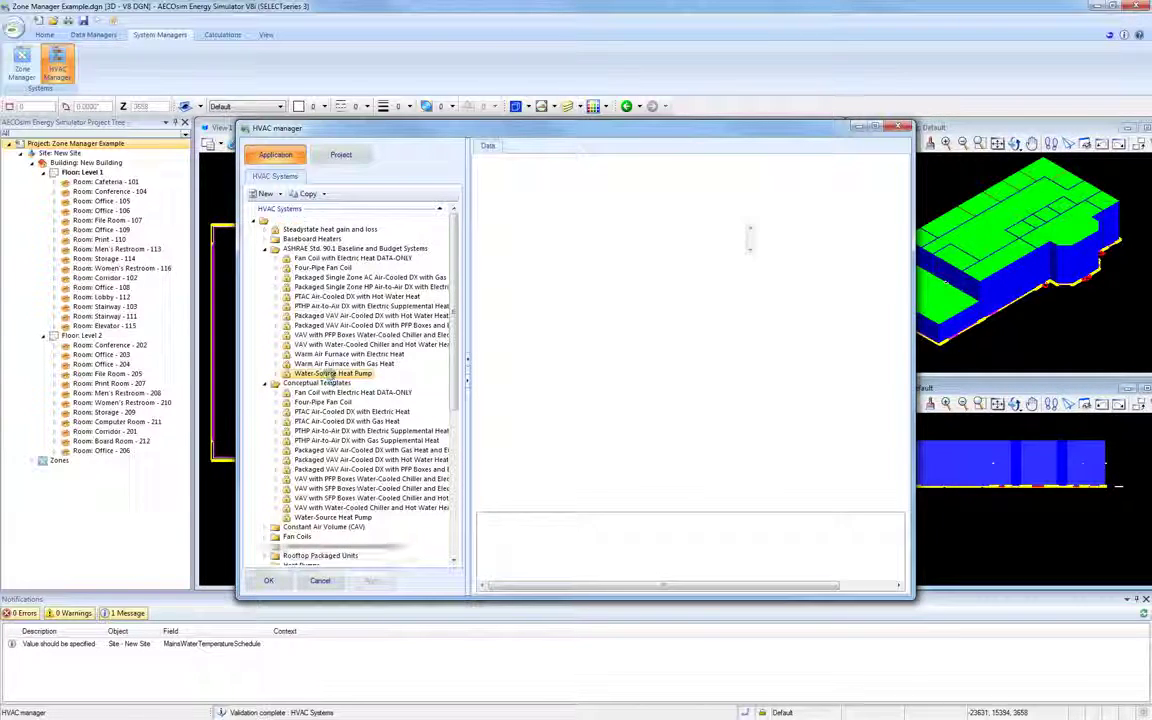
right_click(330, 374)
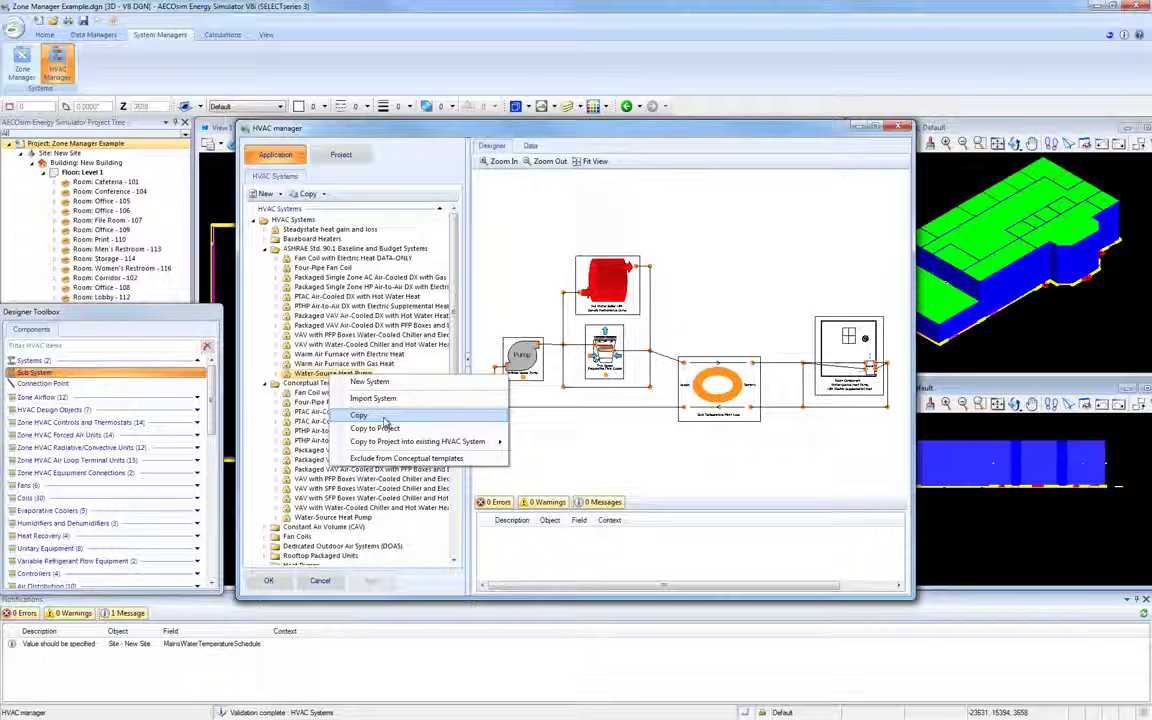
left_click(385, 419)
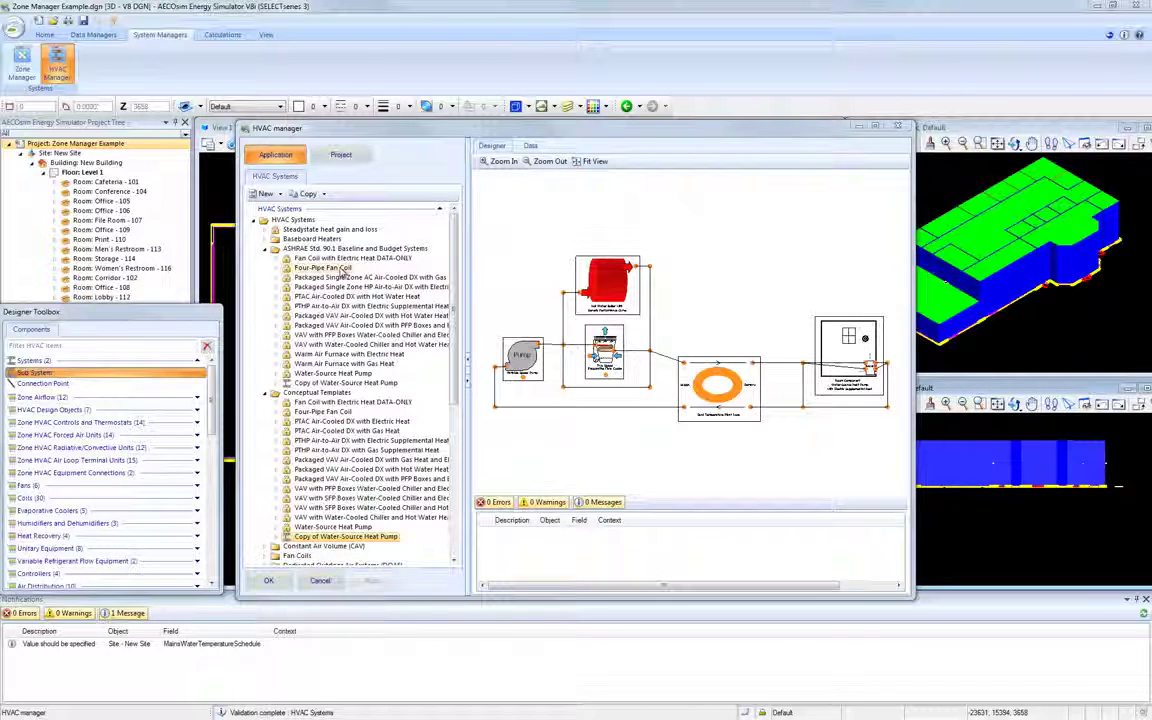
- Copy the Four-Pipe Fan Coil system from the ASHRAE Std. 90.1 category into the project
left_click(345, 269)
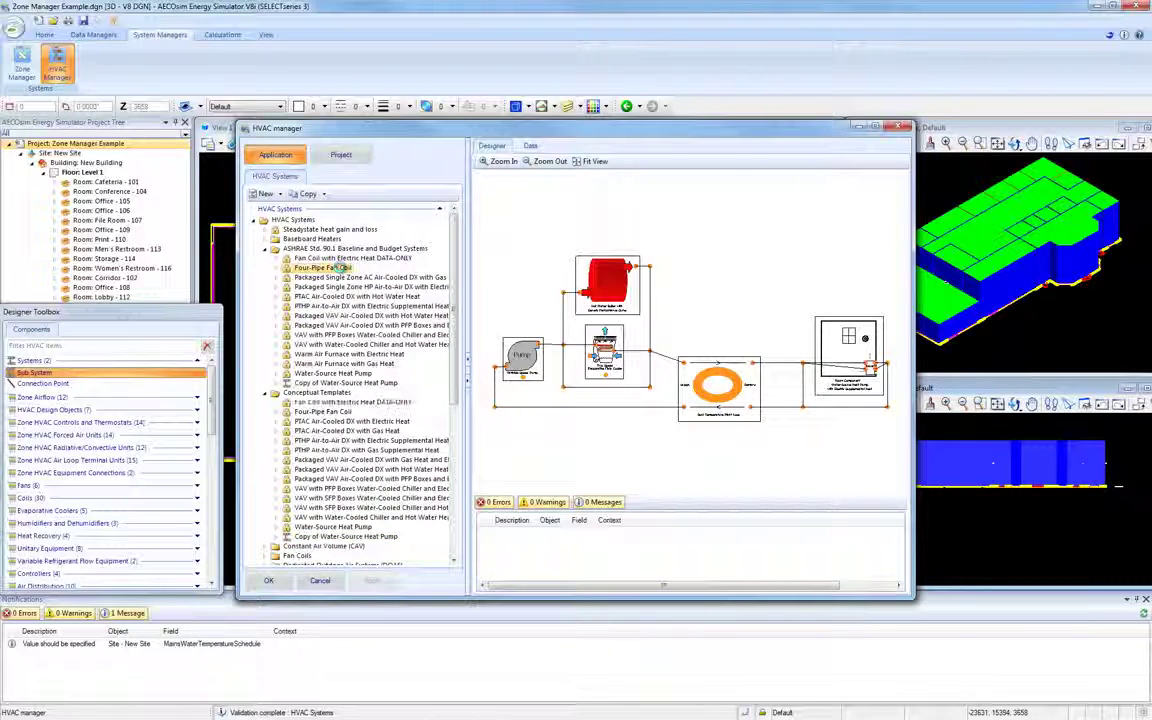
right_click(349, 269)
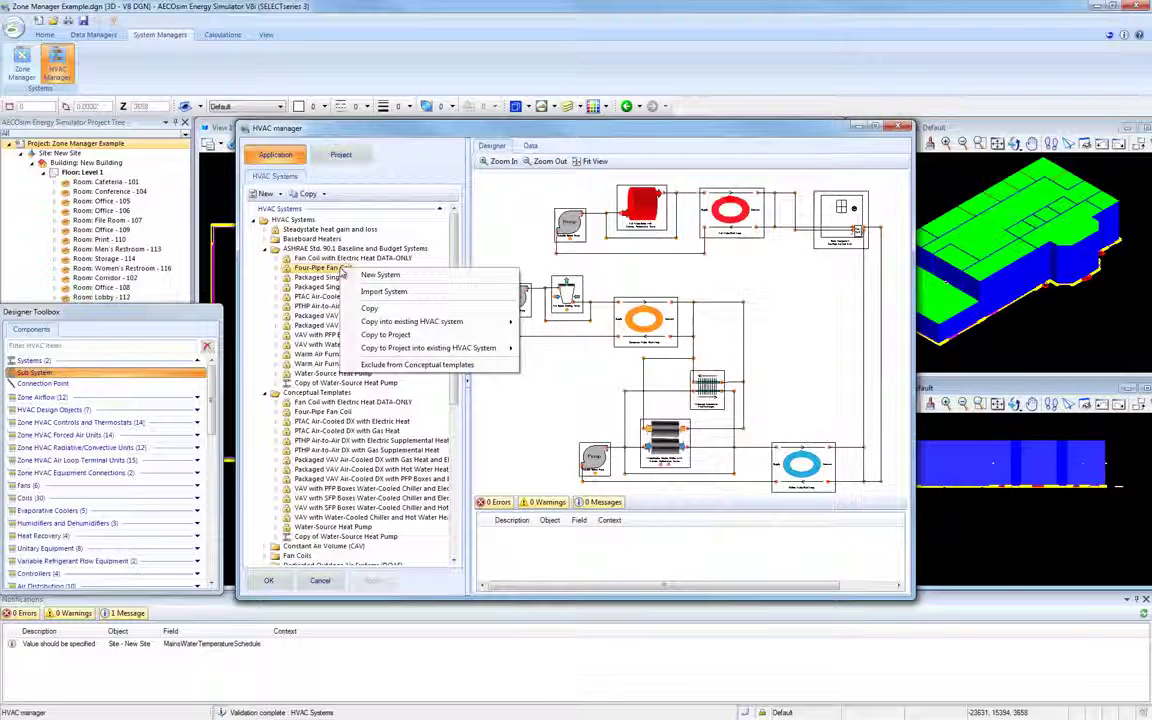
left_click(395, 337)
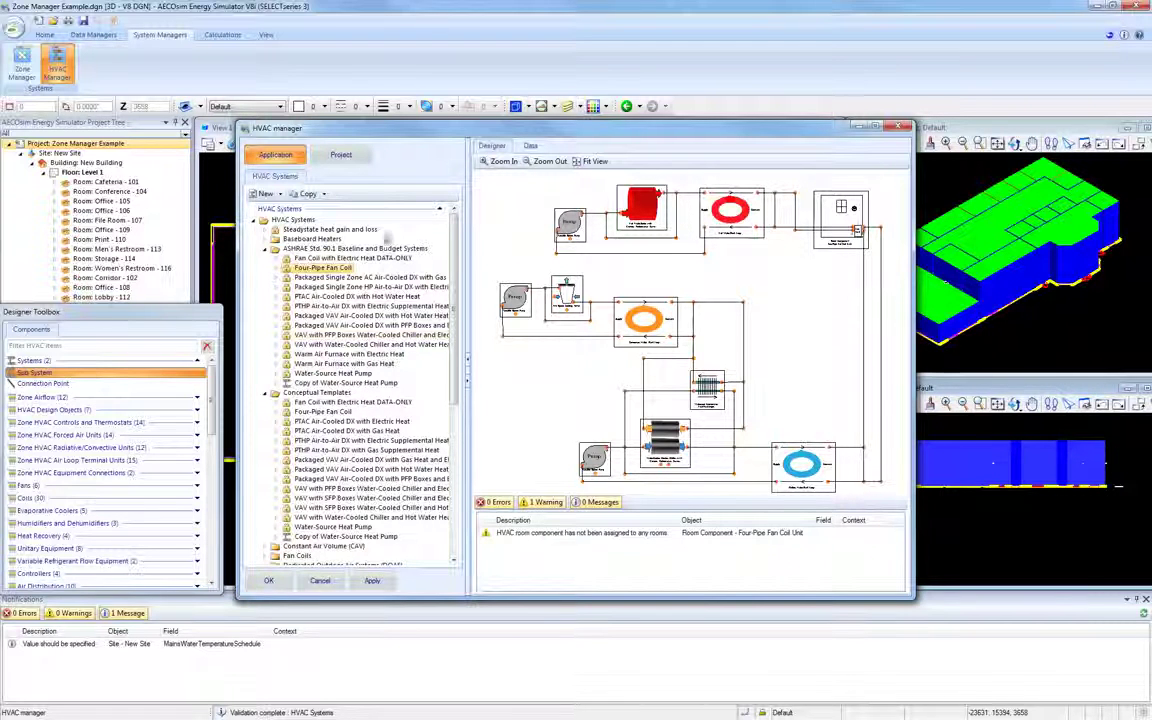
- Rename the project's Four-Pipe Fan Coil system as My Favorite Four-Pipe Fan Coil
left_click(345, 155)
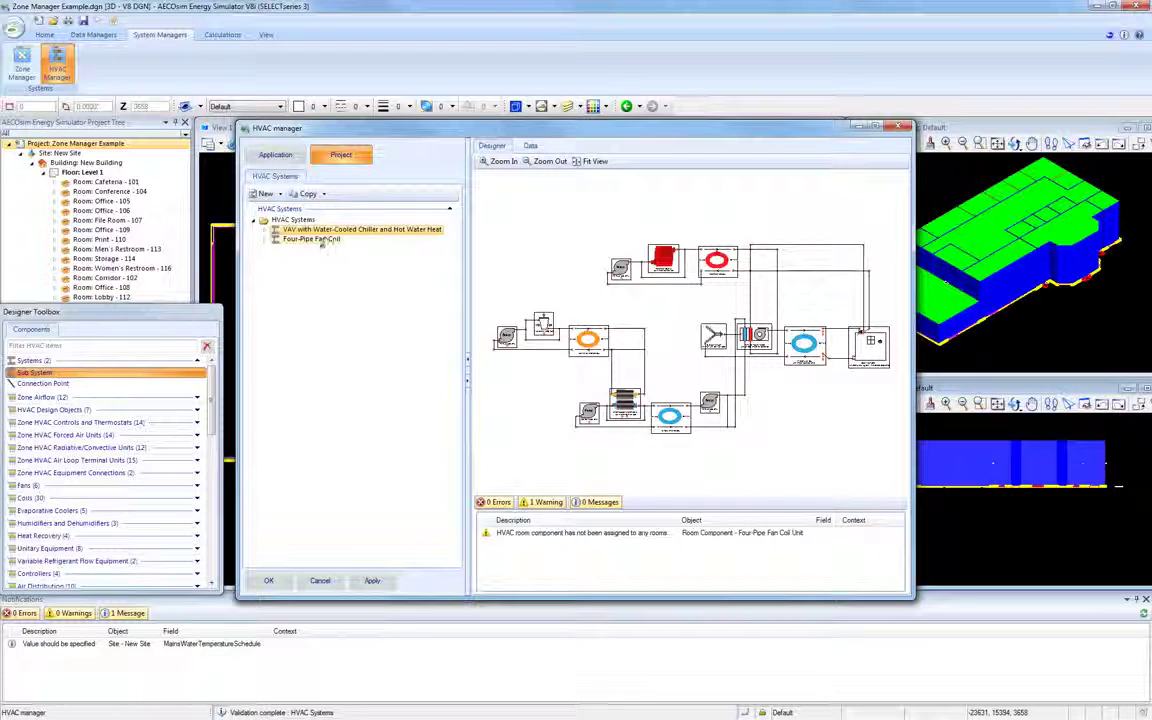
left_click(320, 239)
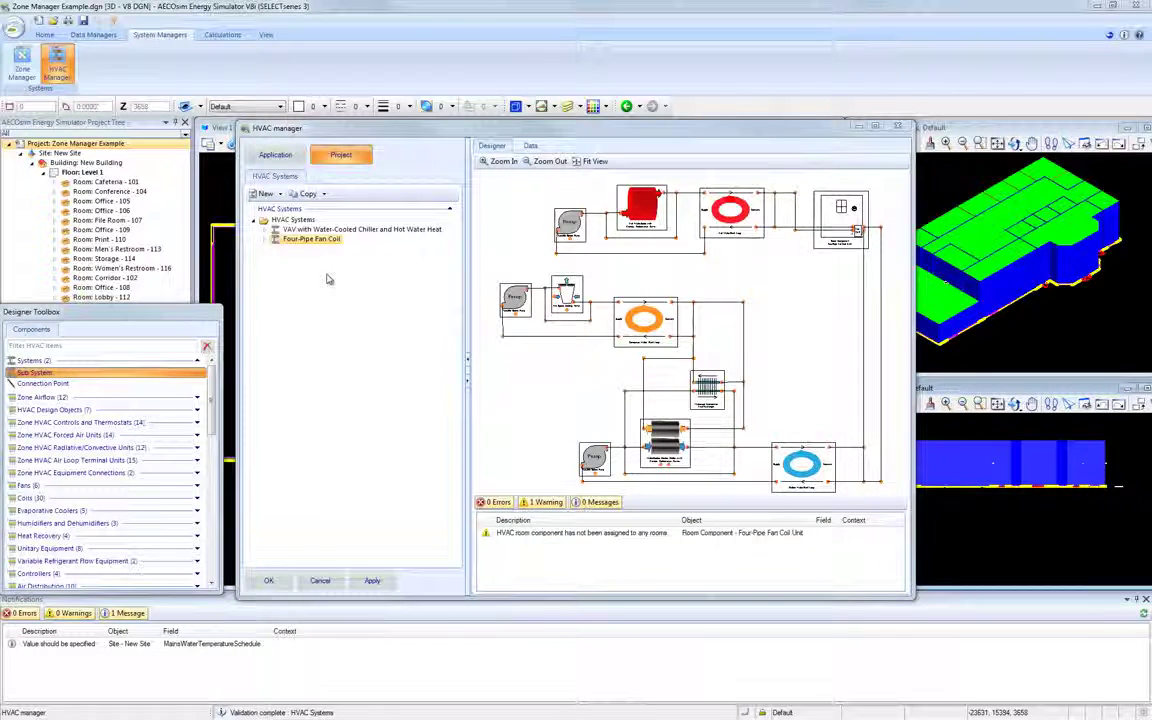
right_click(320, 243)
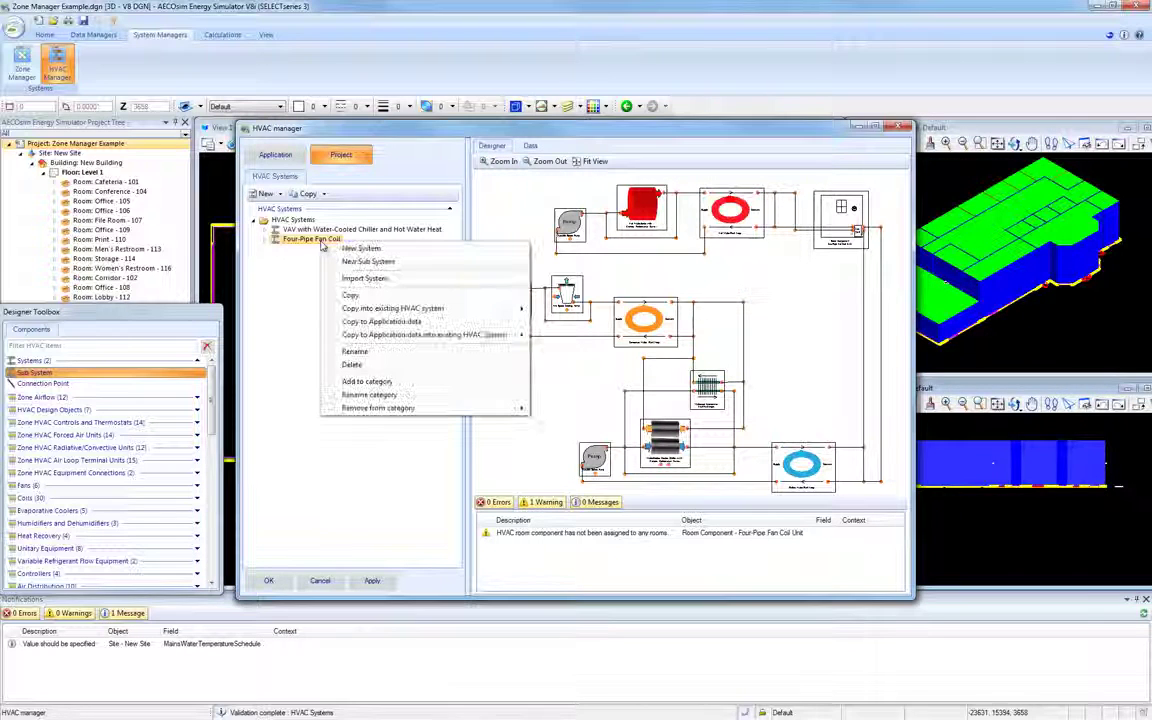
left_click(356, 351)
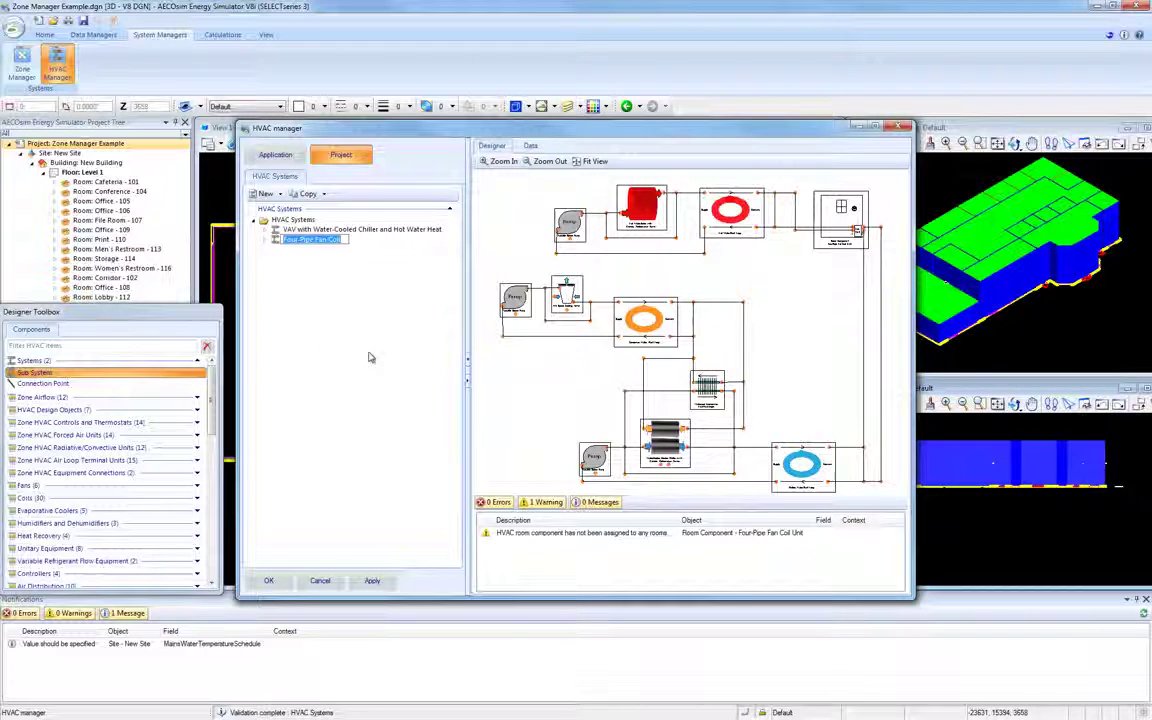
key("End")
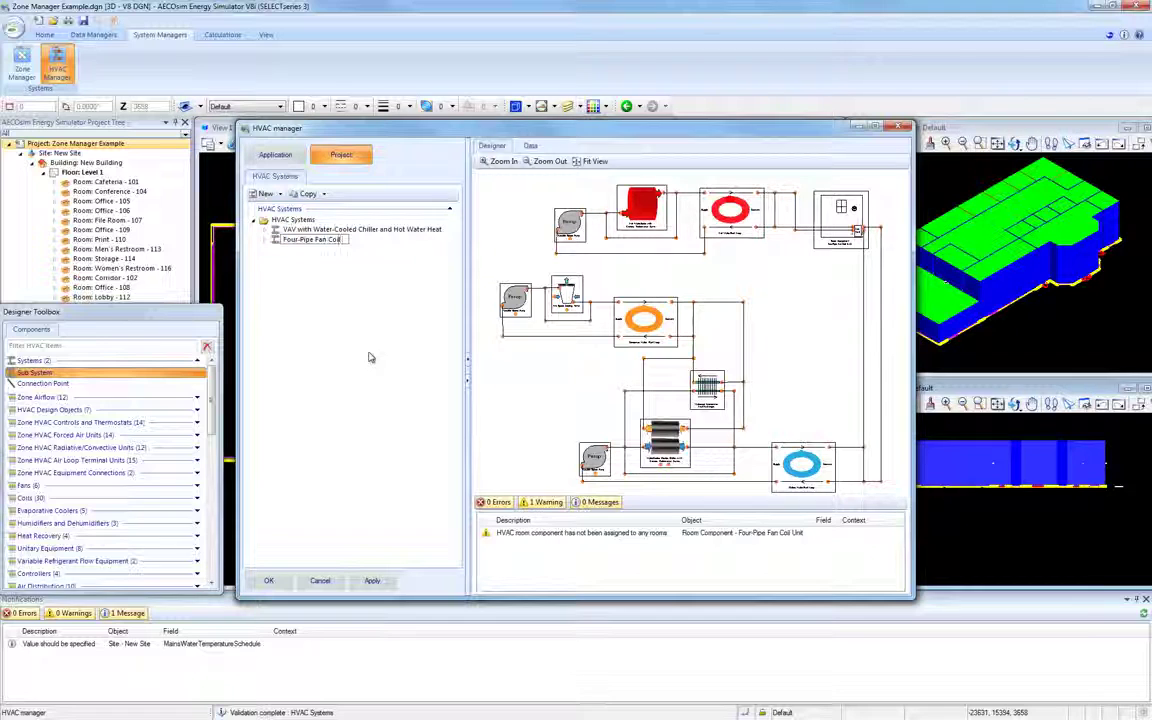
key("Home")
type("My ")
type("Favorit")
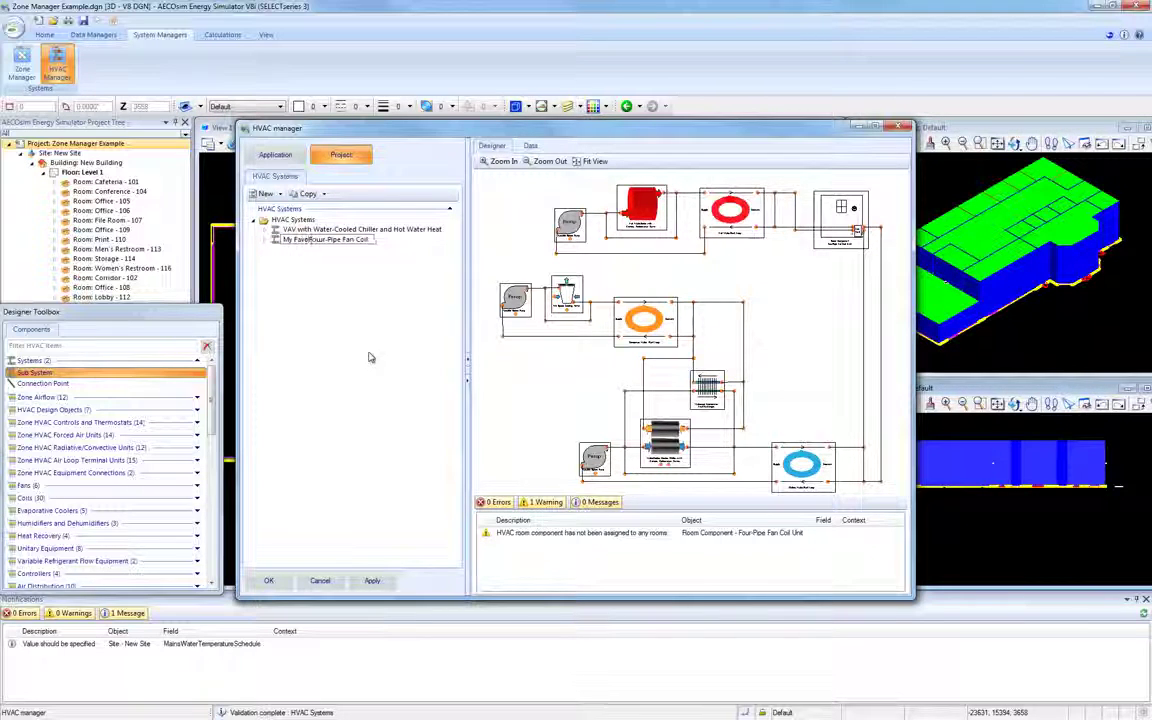
type("e")
key("Return")
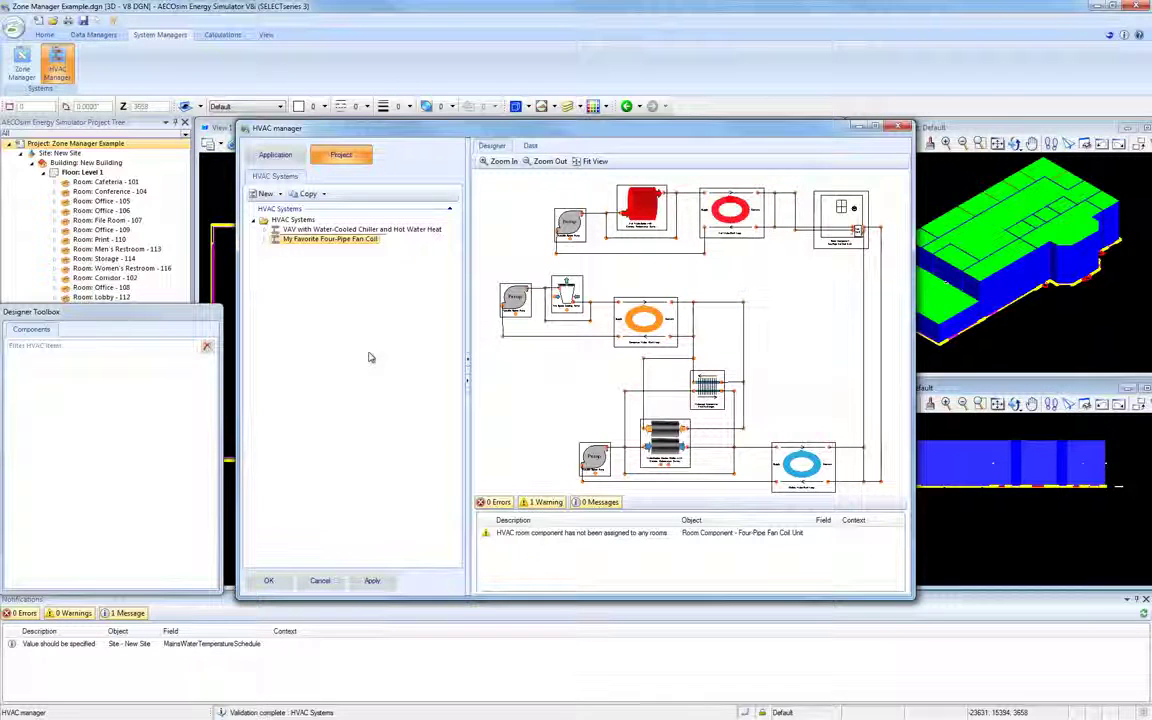
- Copy the My Favorite Four-Pipe Fan Coil system from the project to the application data and display the application library
left_click(508, 297)
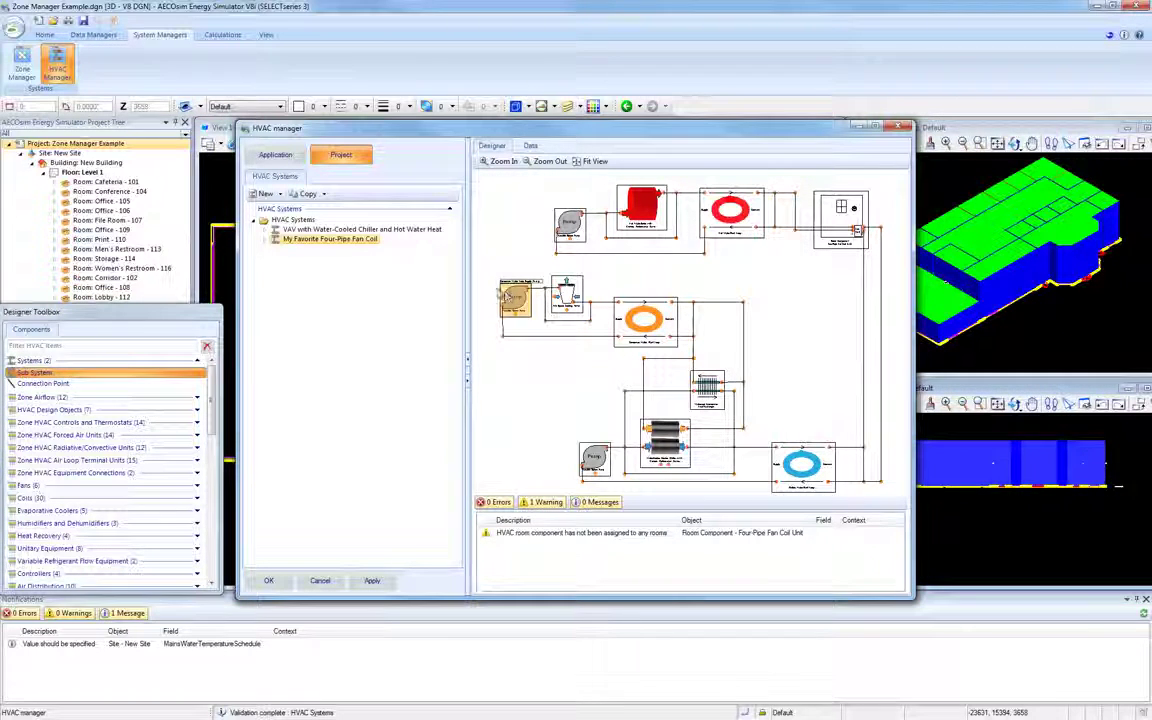
right_click(368, 245)
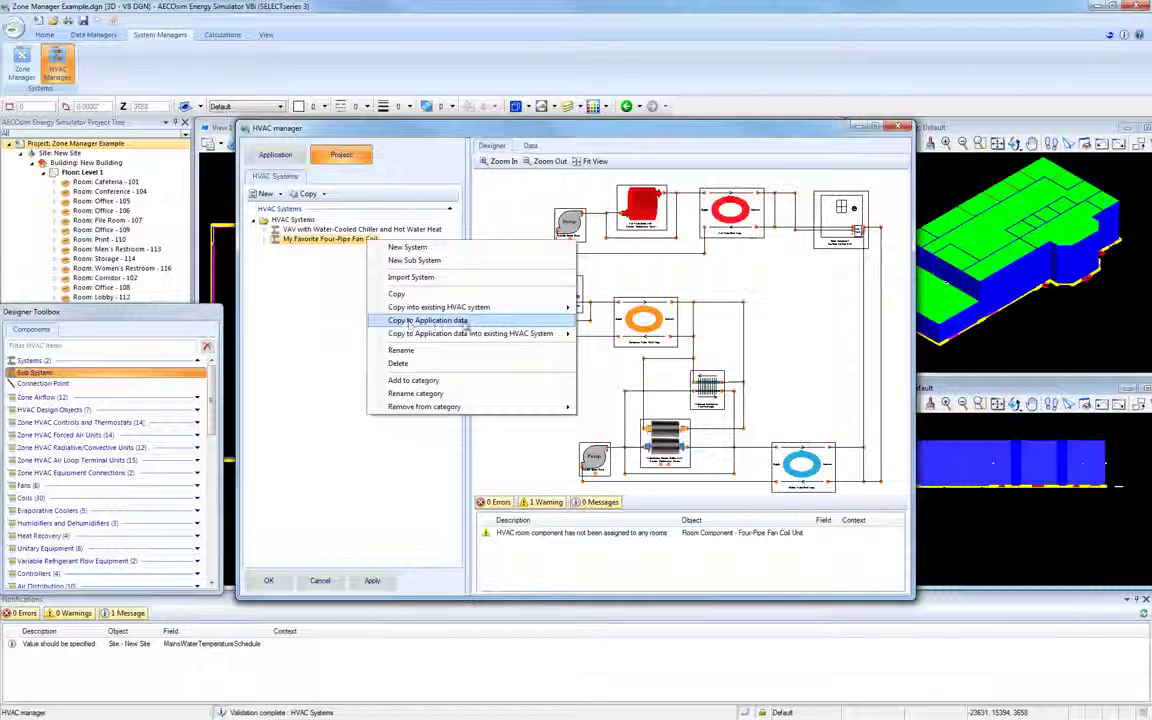
left_click(479, 325)
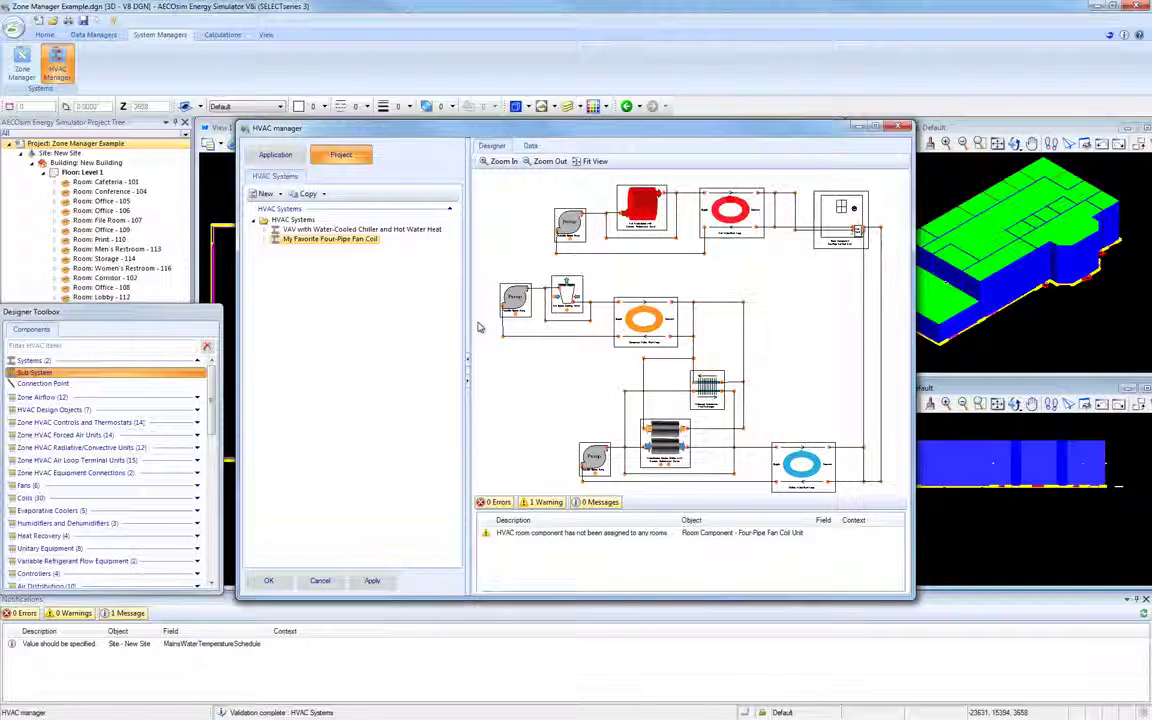
left_click(280, 155)
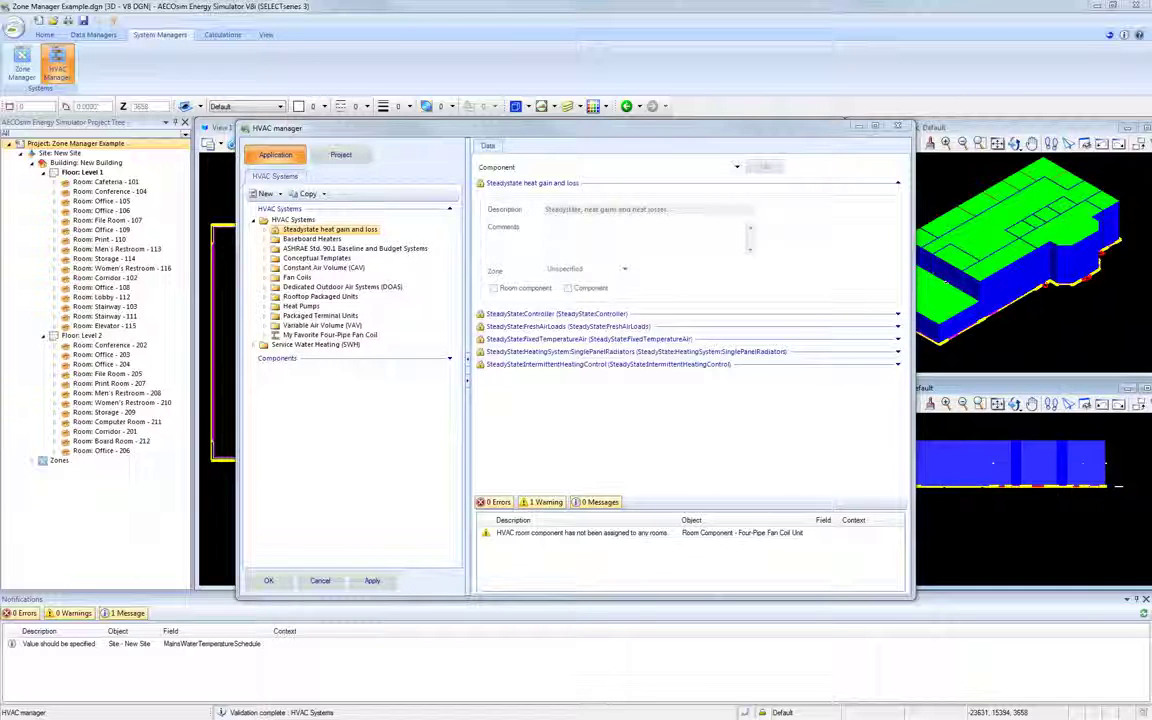
- Create a new HVAC system in the project and name it HVAC system configuration 1
left_click(341, 155)
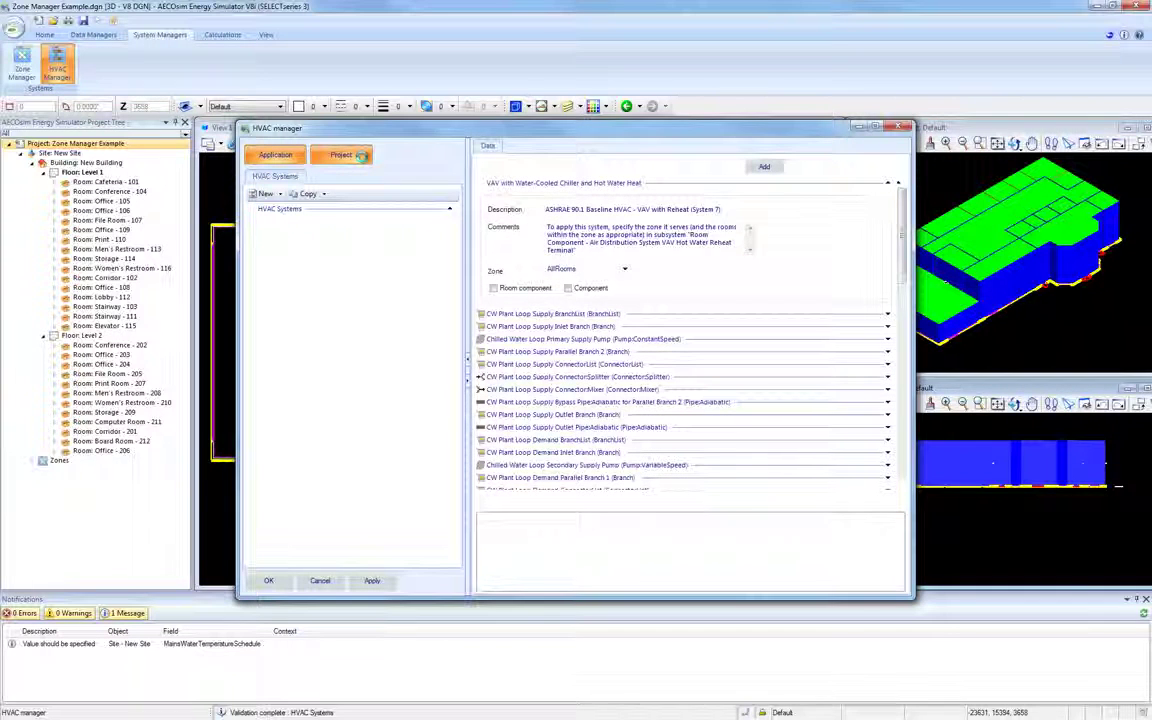
left_click(280, 195)
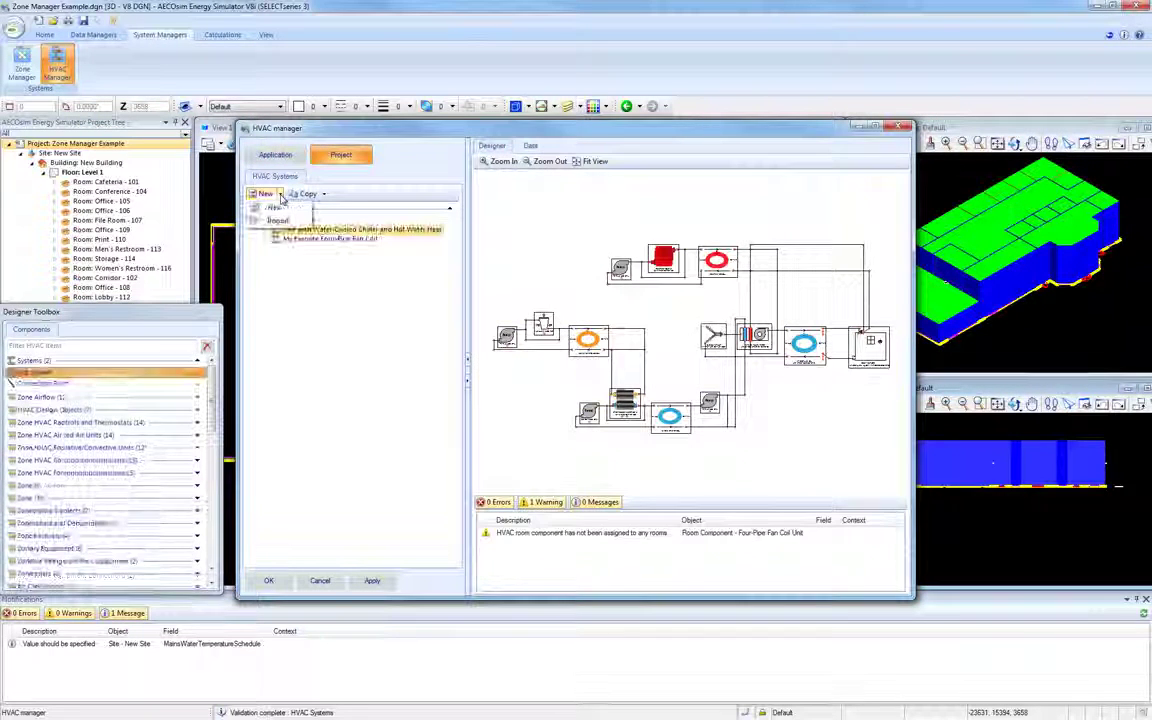
left_click(272, 207)
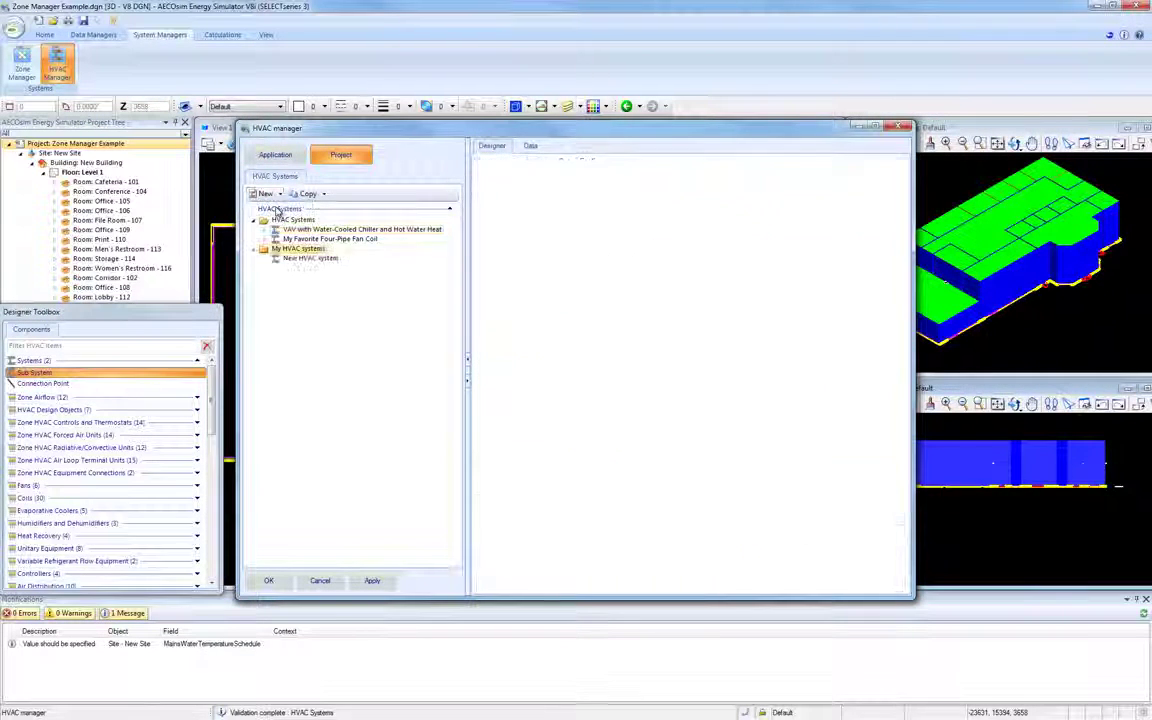
right_click(300, 261)
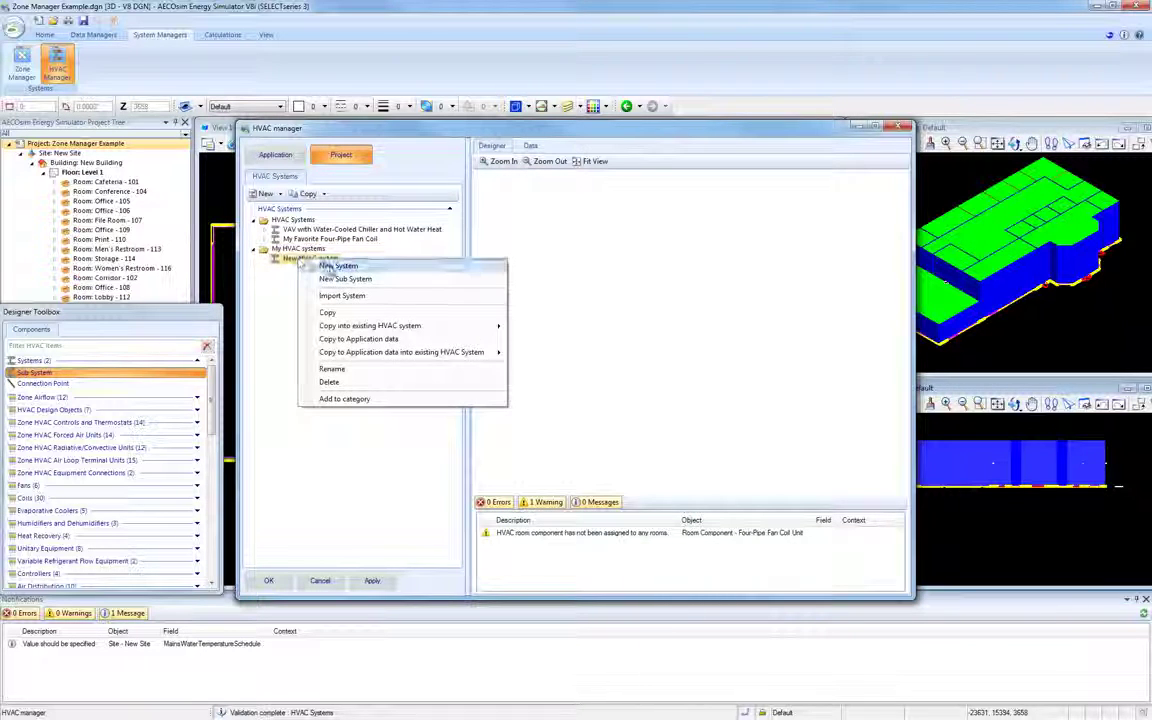
left_click(340, 369)
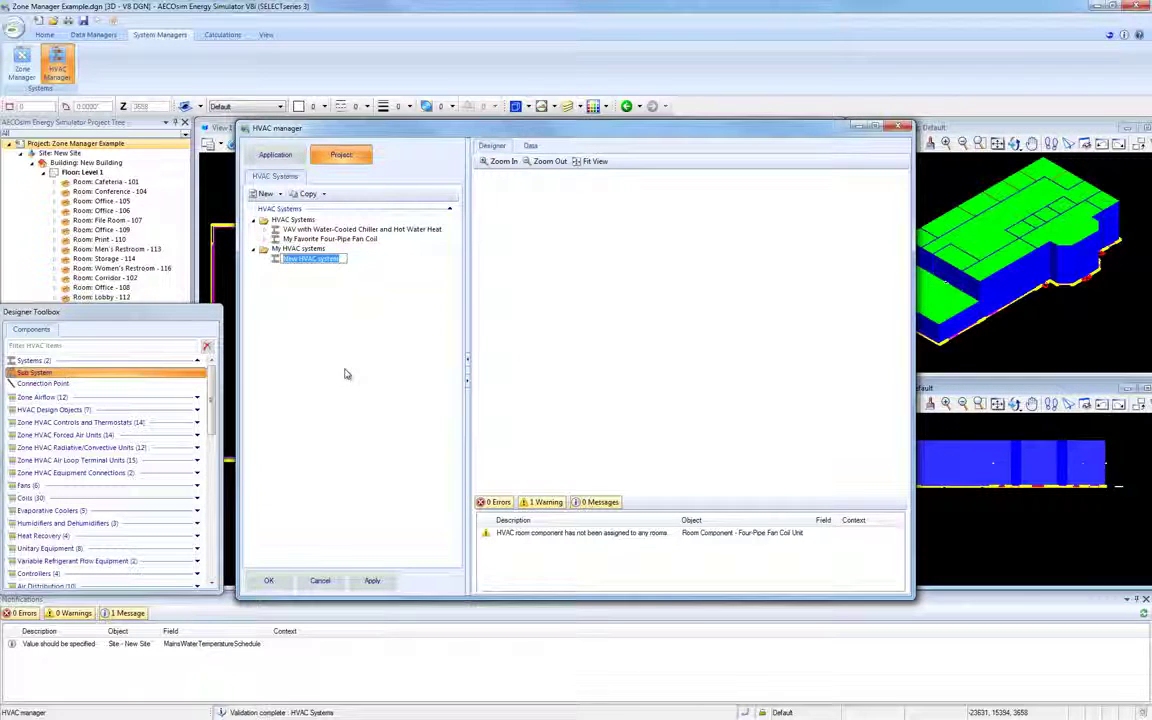
type("HVAC")
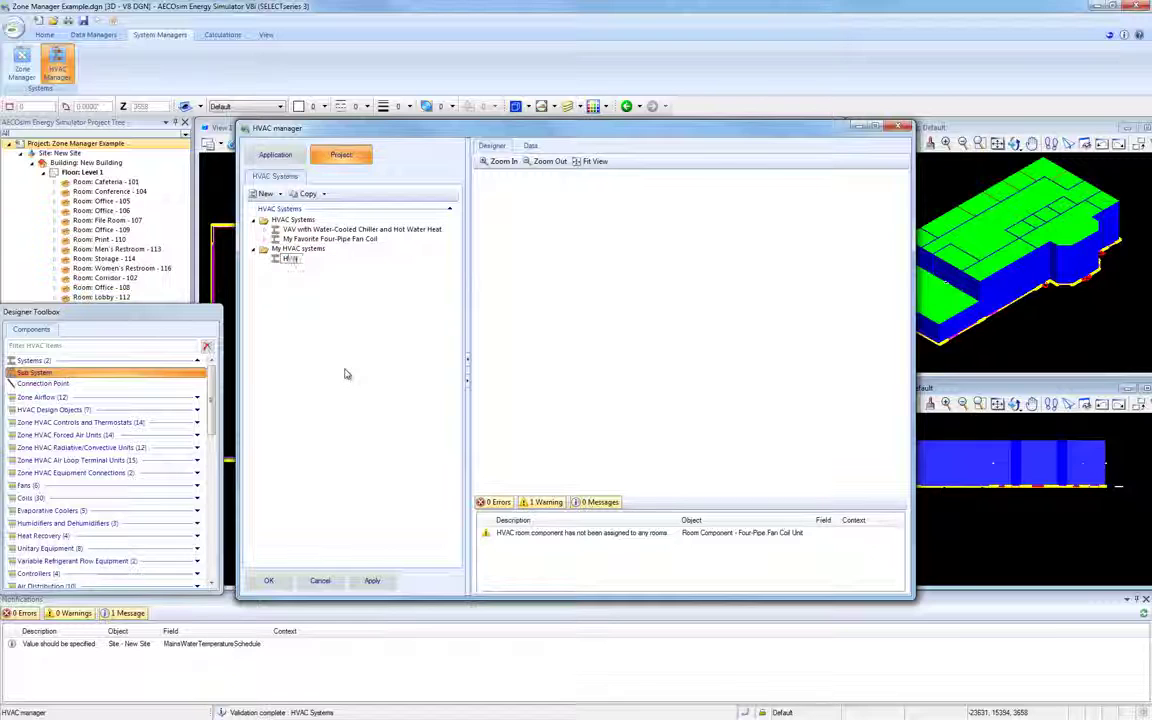
type(" system comm")
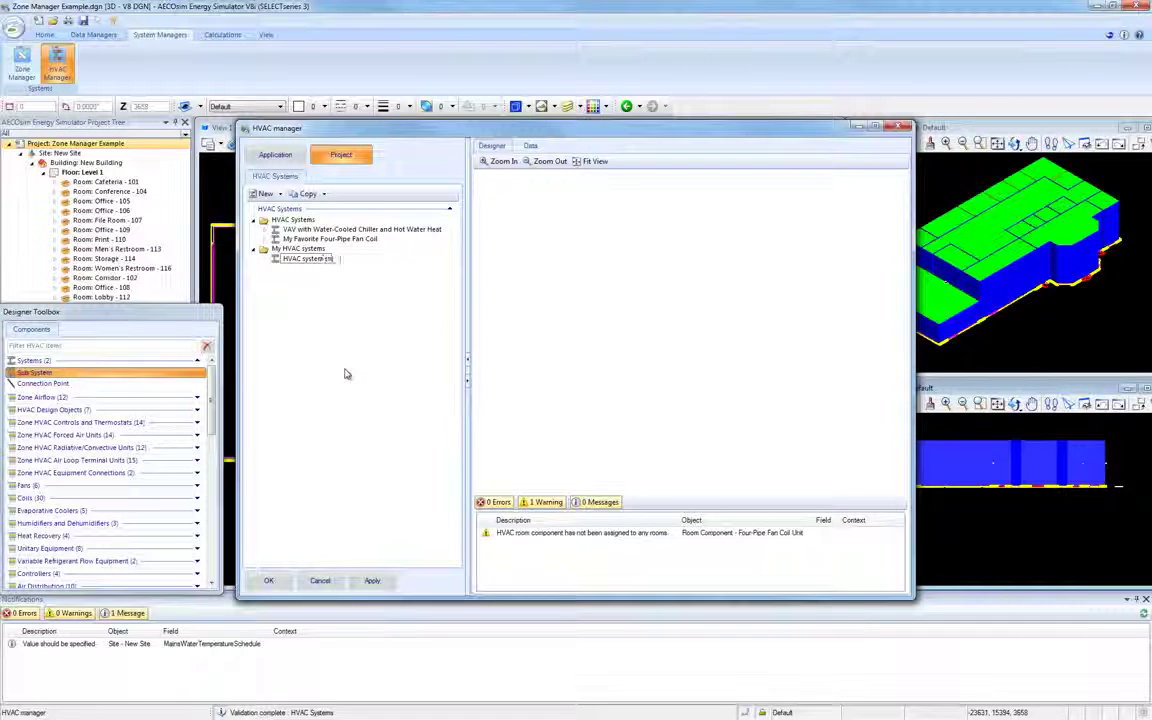
type("iguration 1")
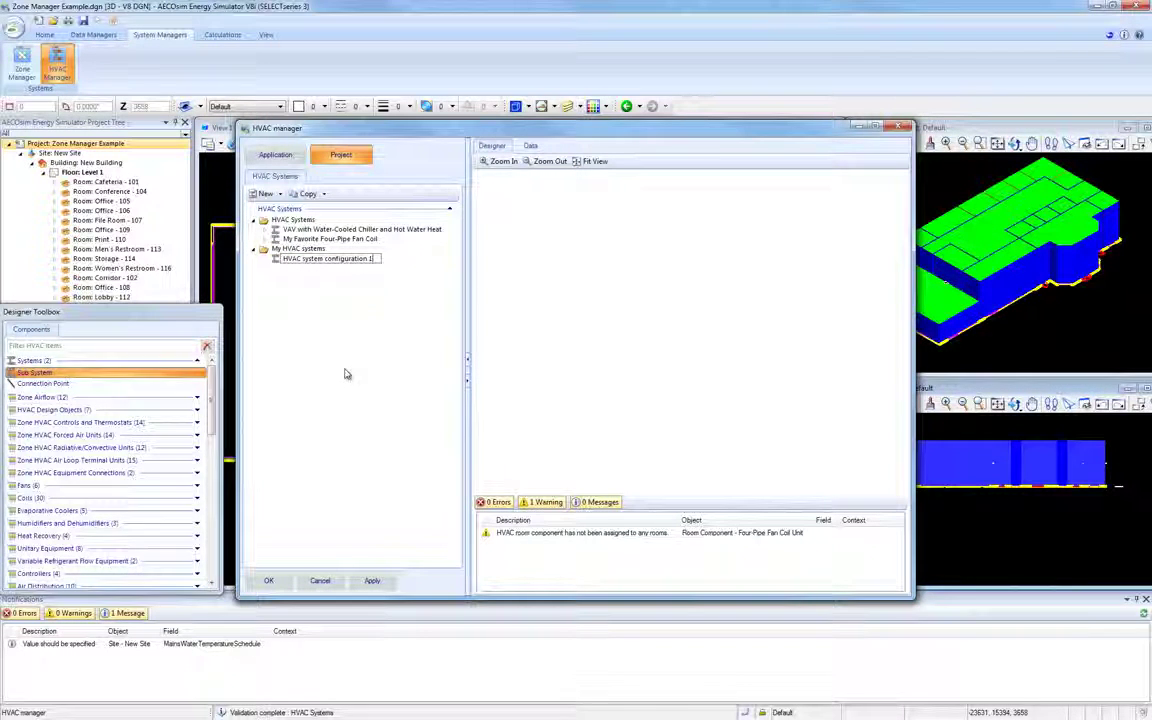
key("Return")
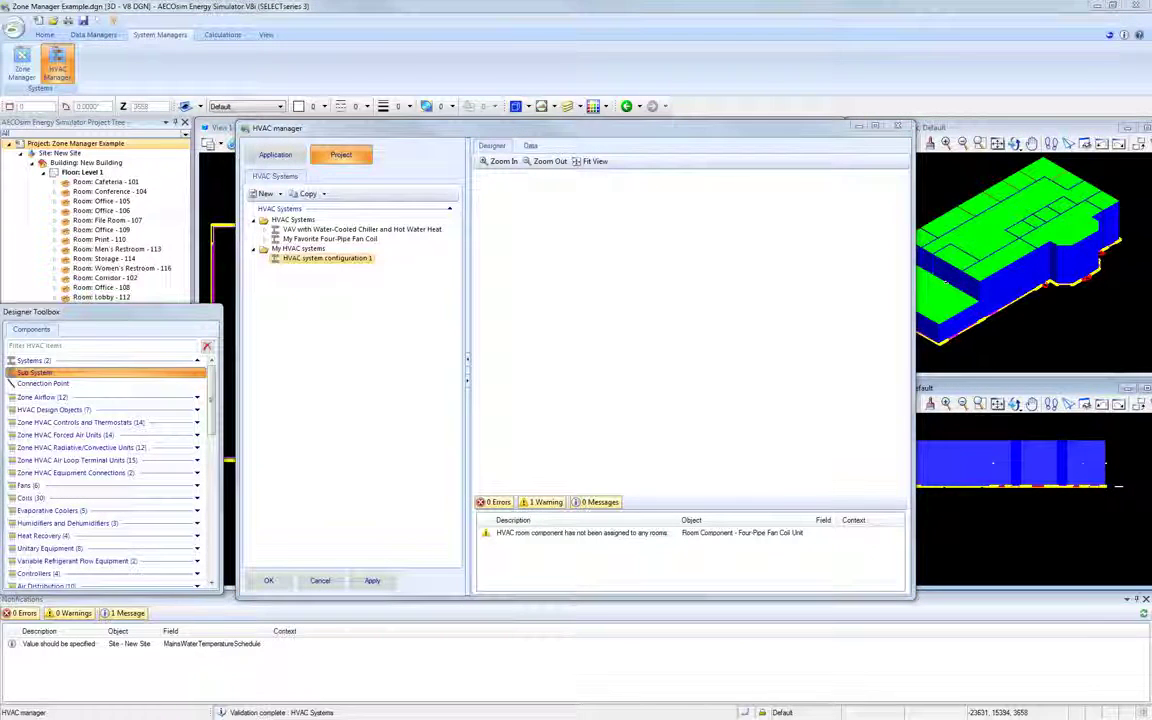
- Copy the application library's ASHRAE Std. 90.1 system VAV with Water-Cooled Chiller and Hot Water Heat into the project's HVAC system configuration 1
left_click(290, 156)
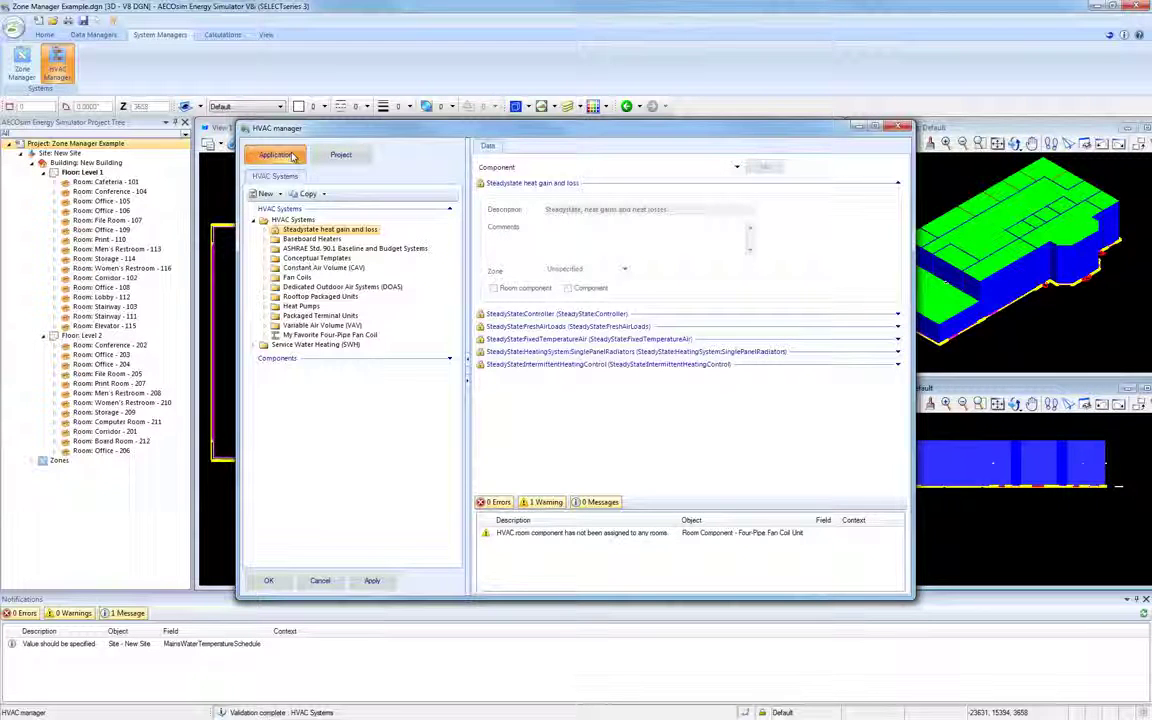
double_click(292, 248)
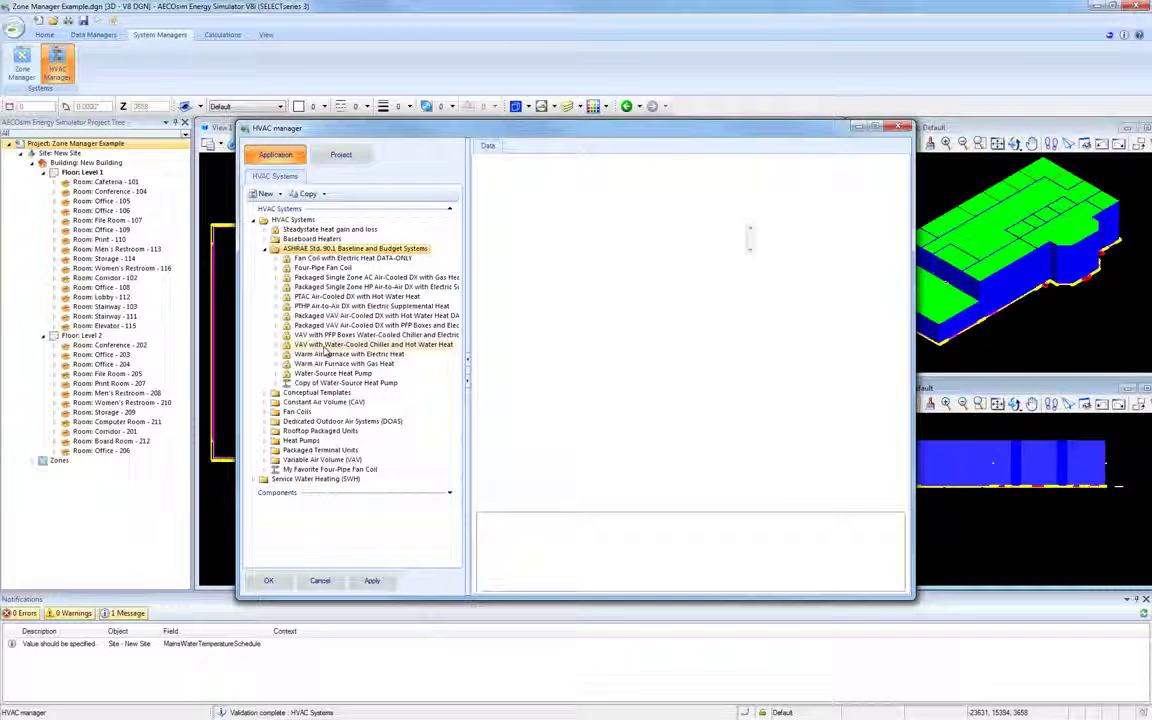
left_click(325, 344)
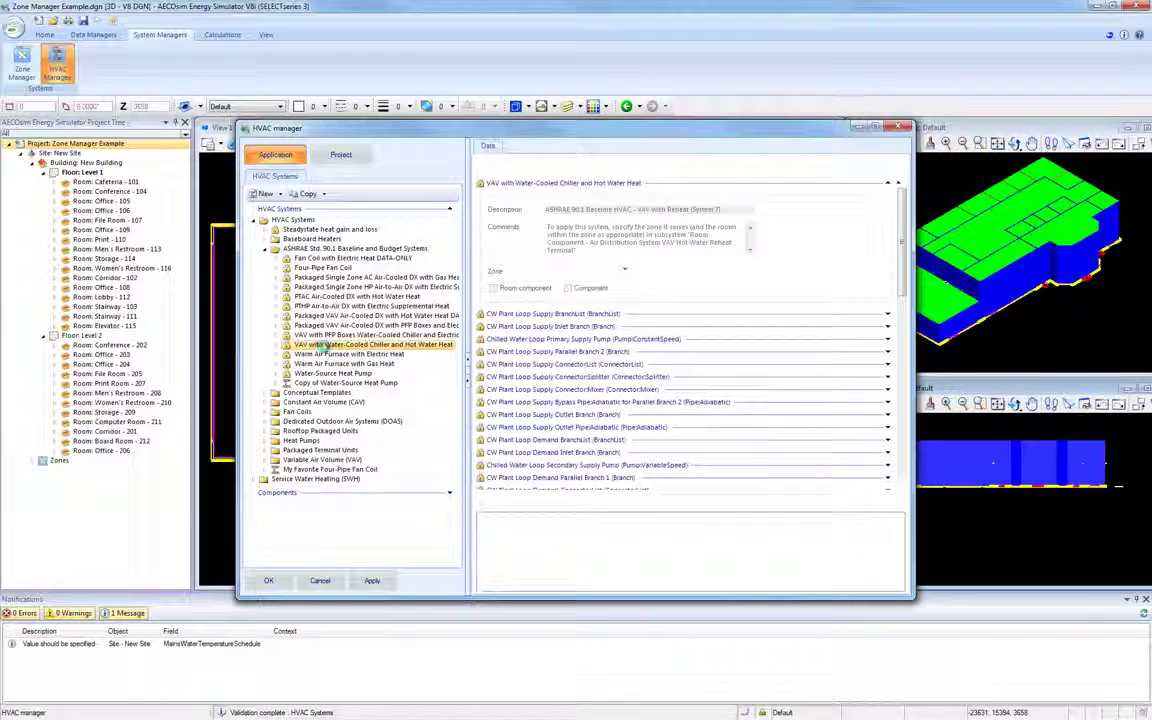
right_click(326, 350)
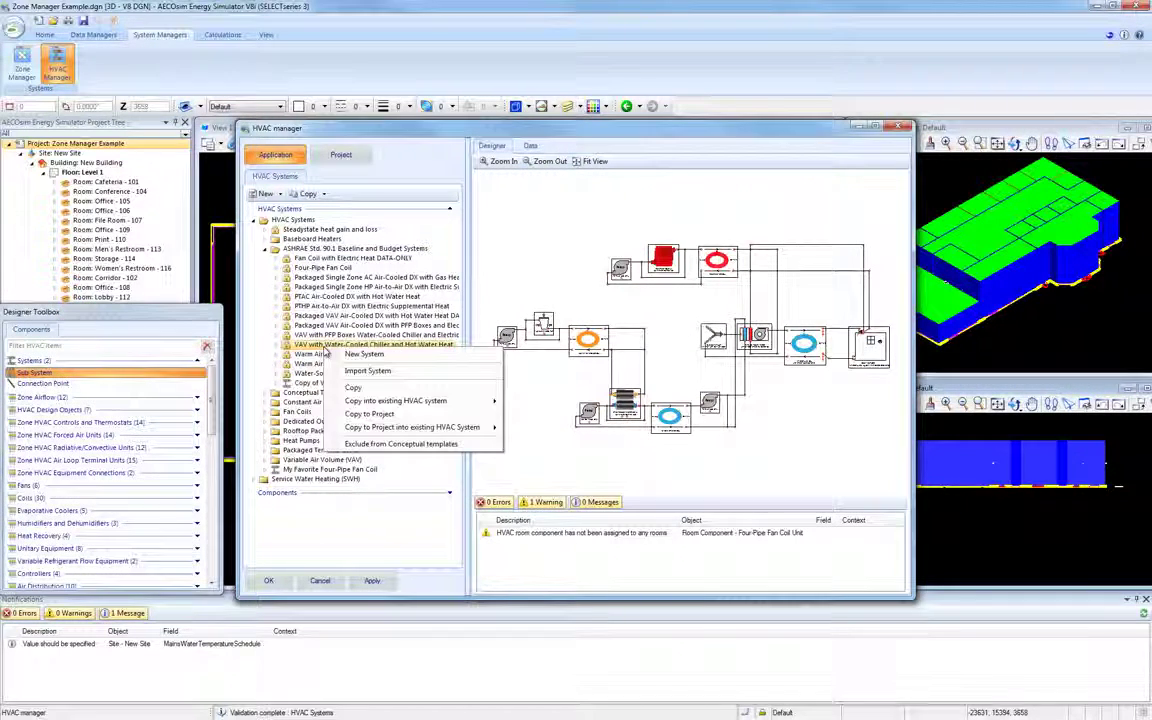
mouse_move(378, 432)
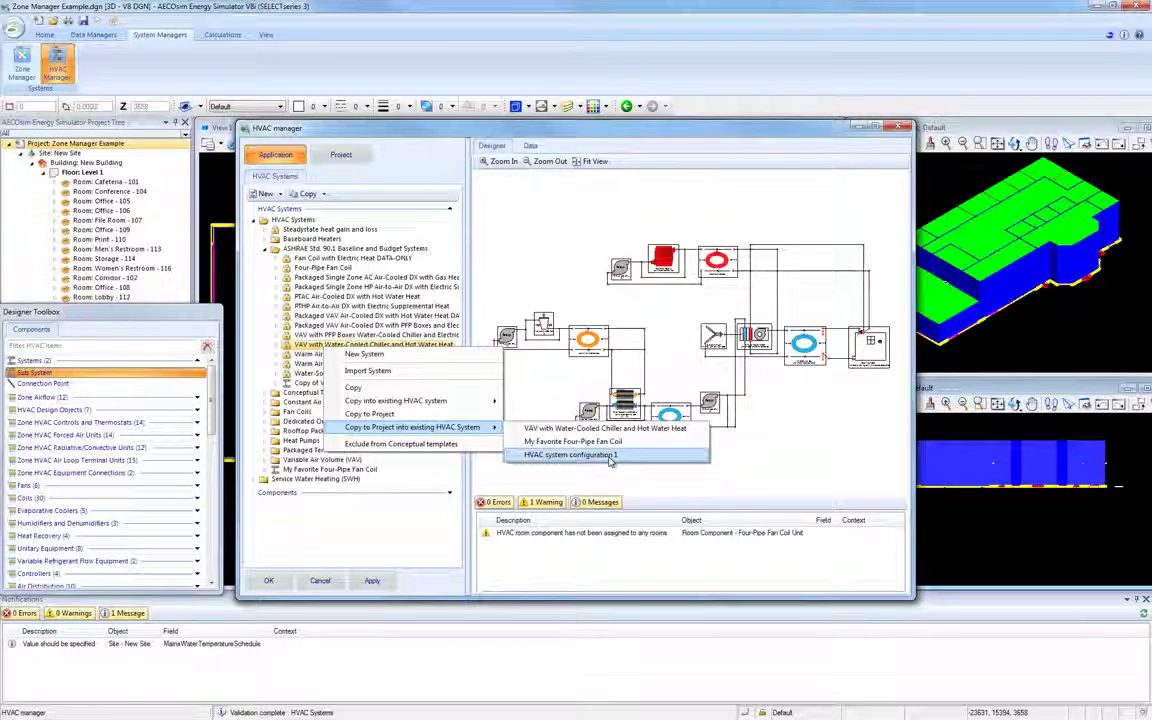
left_click(609, 458)
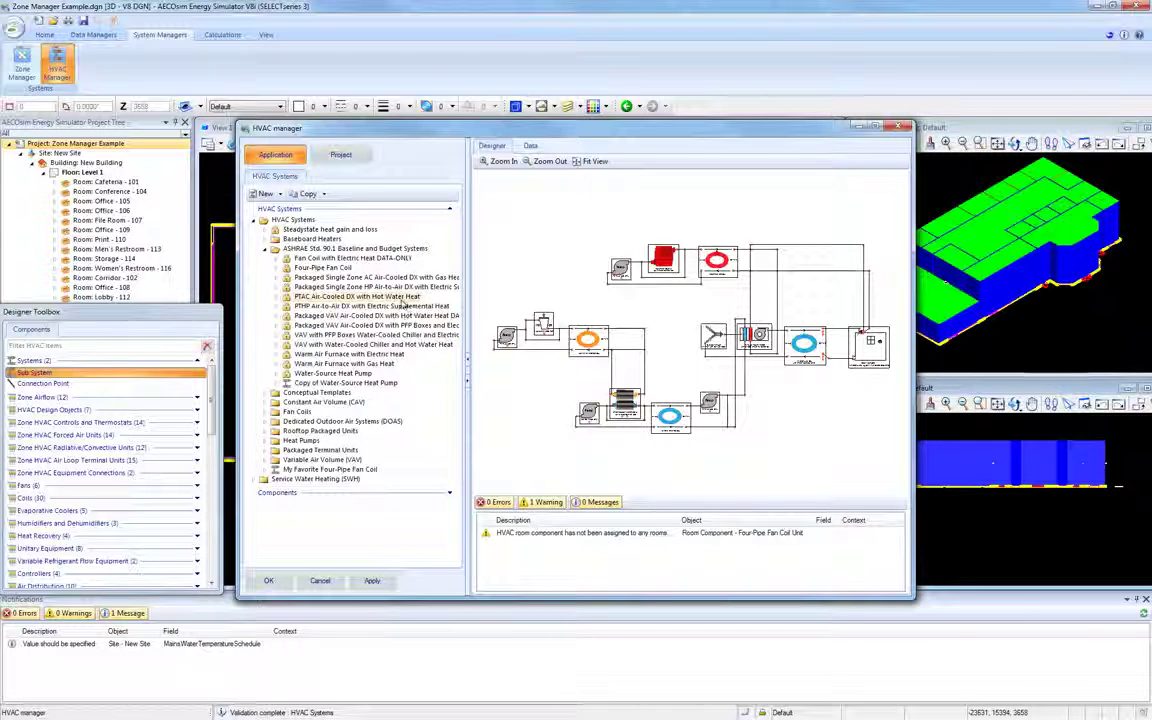
- Copy the PTAC Air-Cooled DX with Hot Water Heat system into the project's existing HVAC system configuration 1
left_click(403, 301)
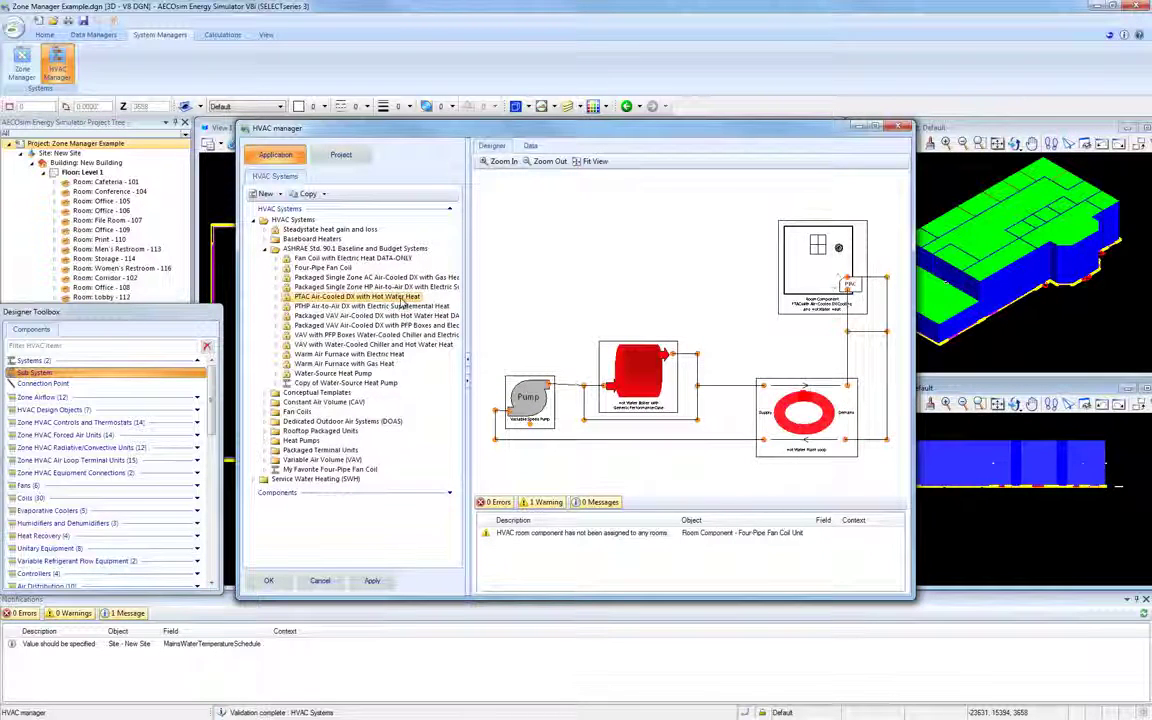
right_click(402, 302)
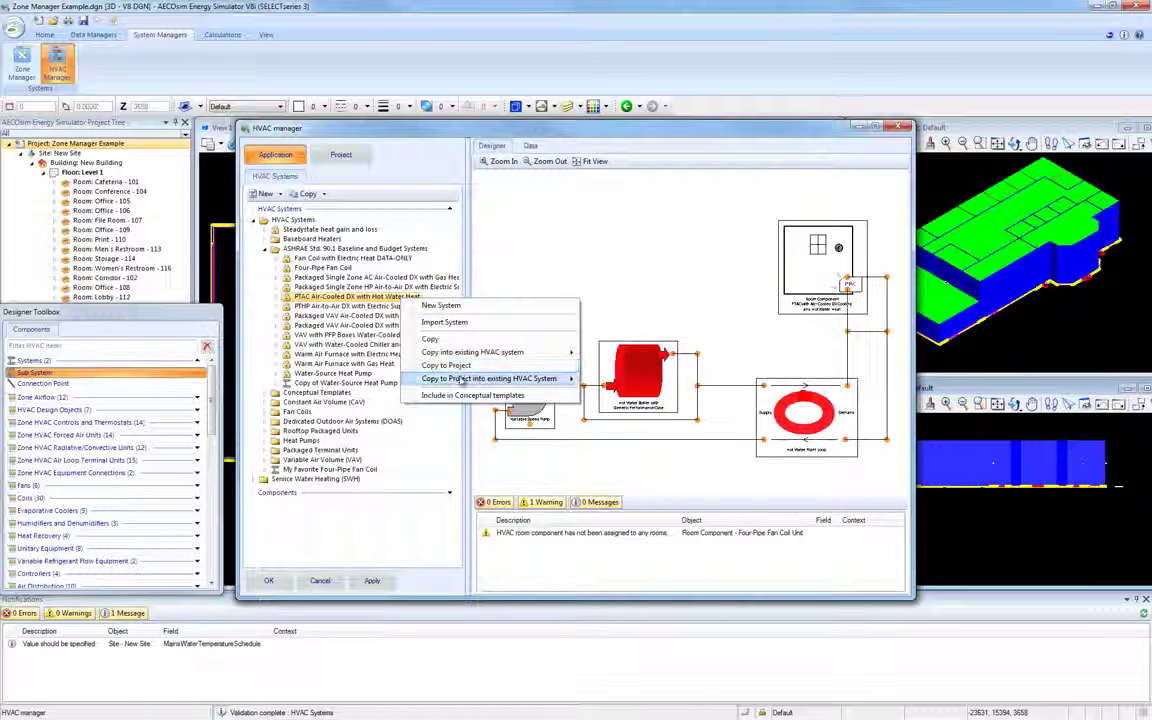
mouse_move(461, 380)
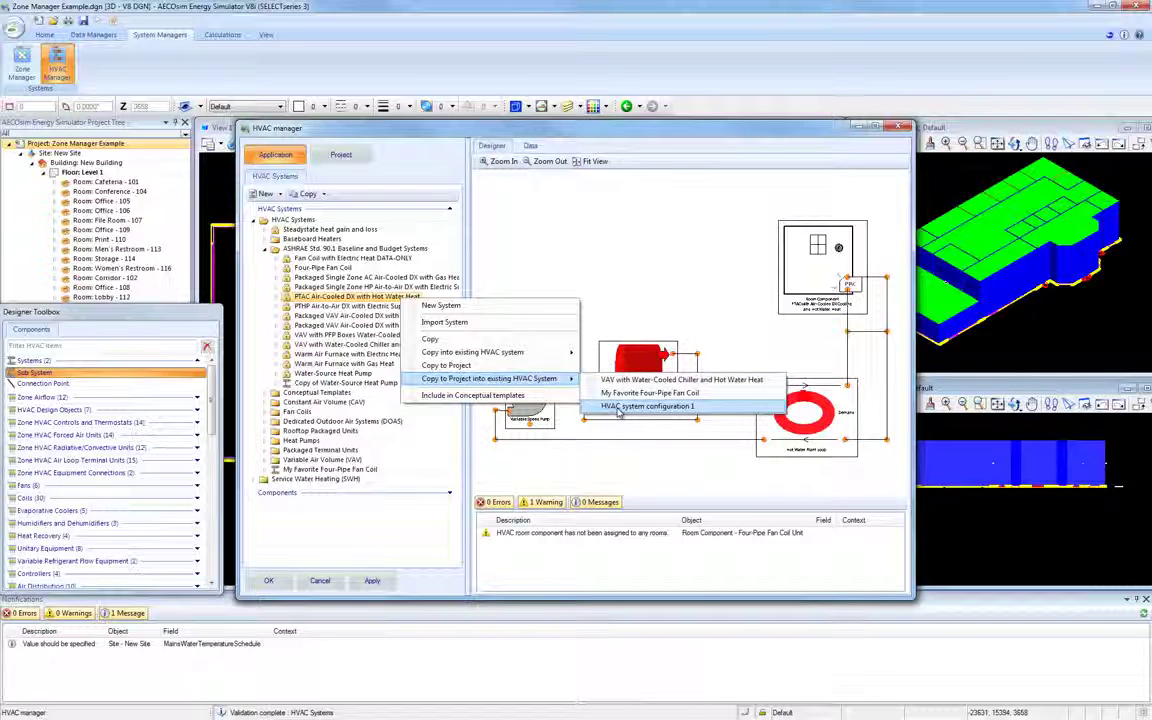
left_click(705, 407)
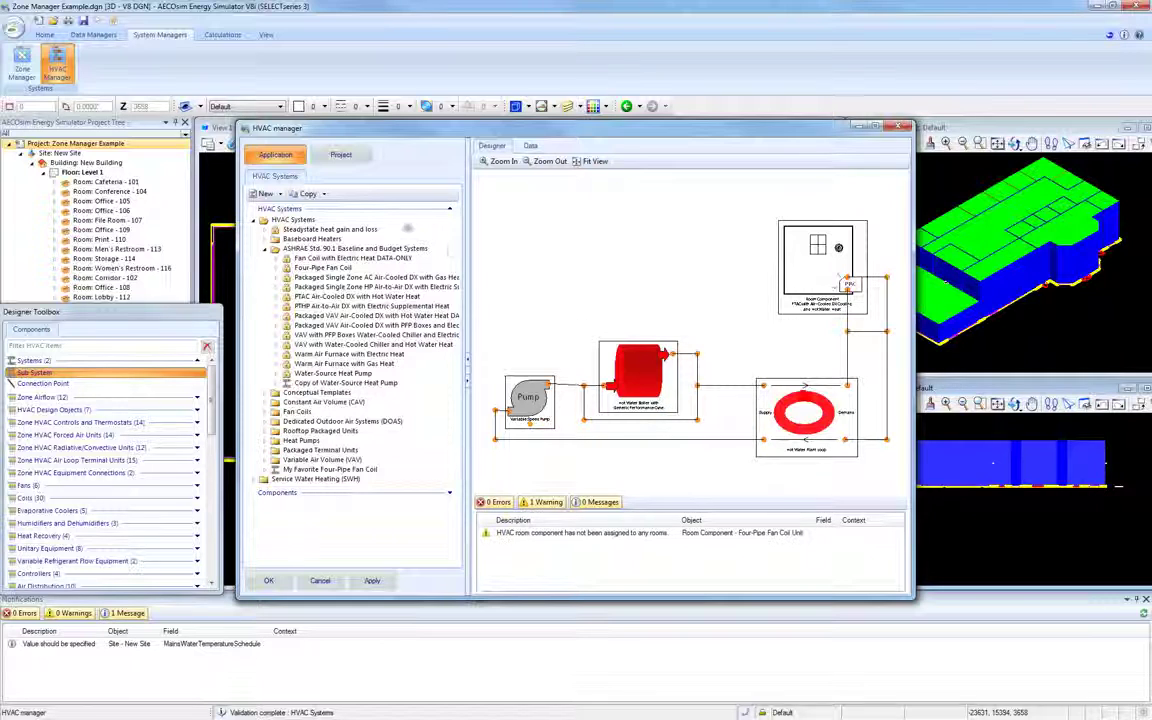
- Examine the diagrams of the VAV and PTAC subsystems inside the project's HVAC system configuration 1
left_click(357, 156)
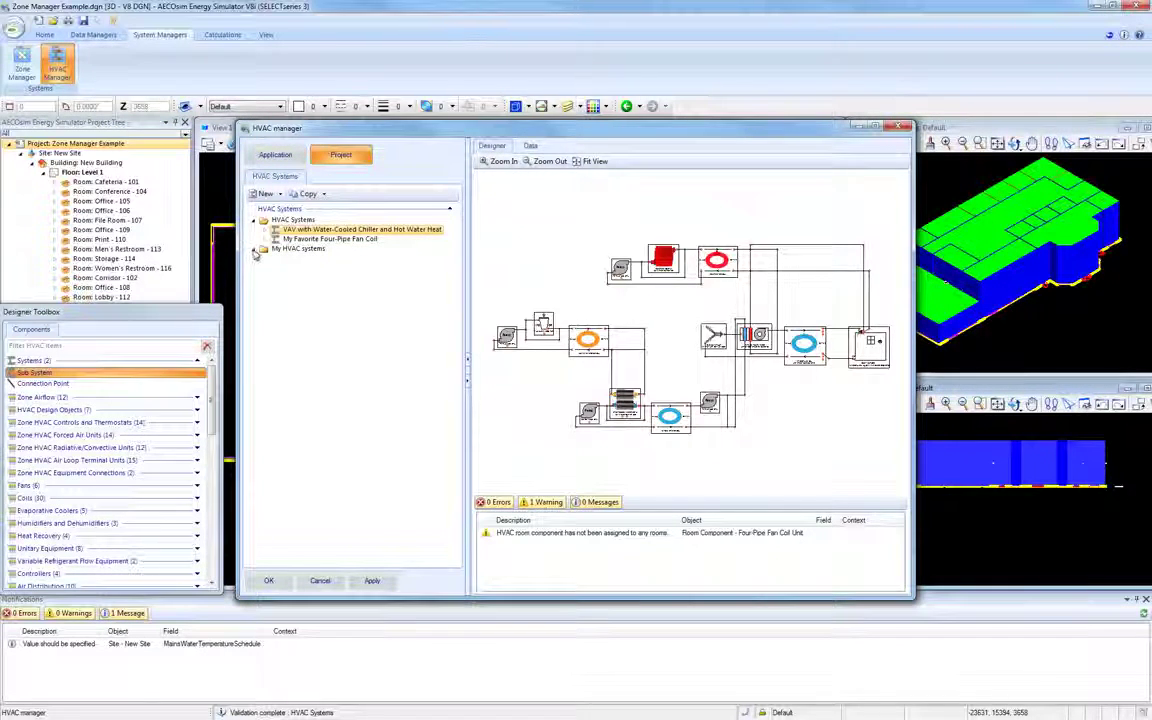
double_click(280, 249)
left_click(297, 259)
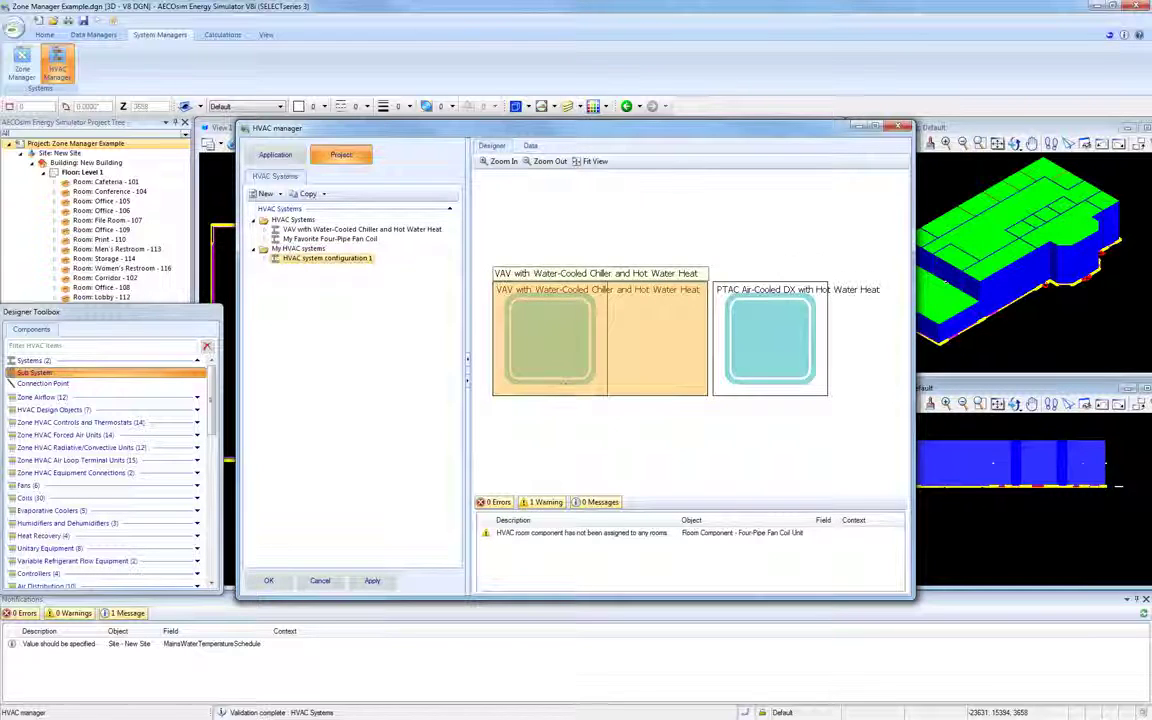
left_click(266, 259)
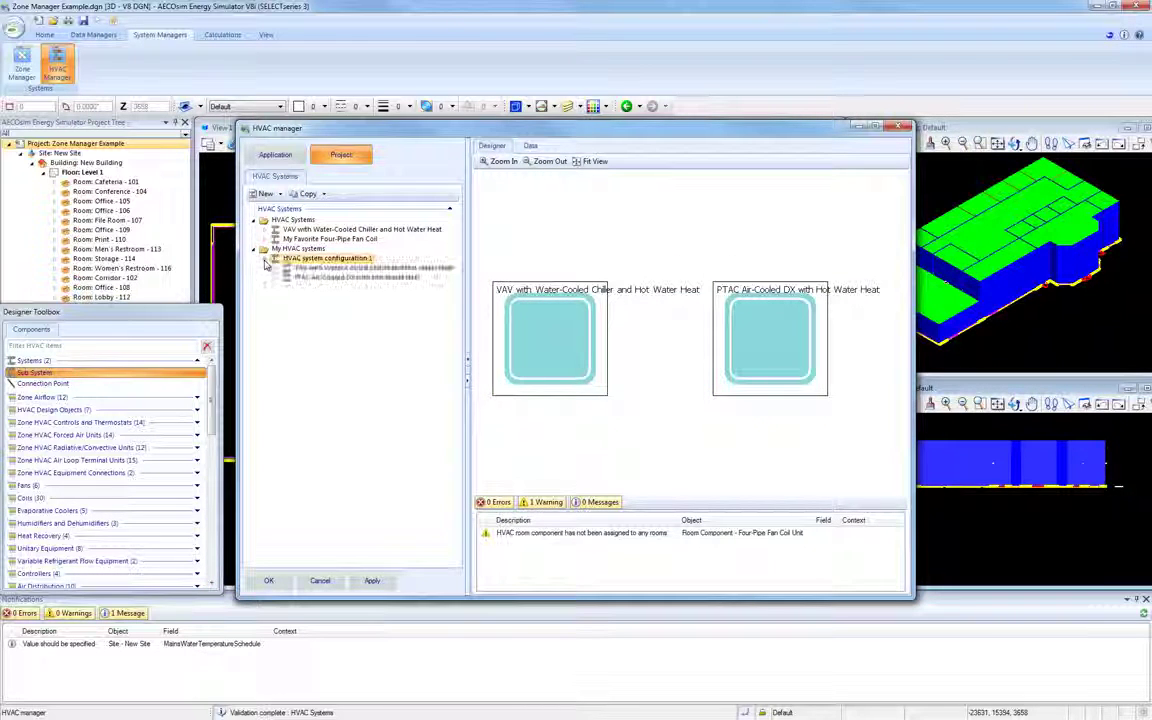
left_click(310, 268)
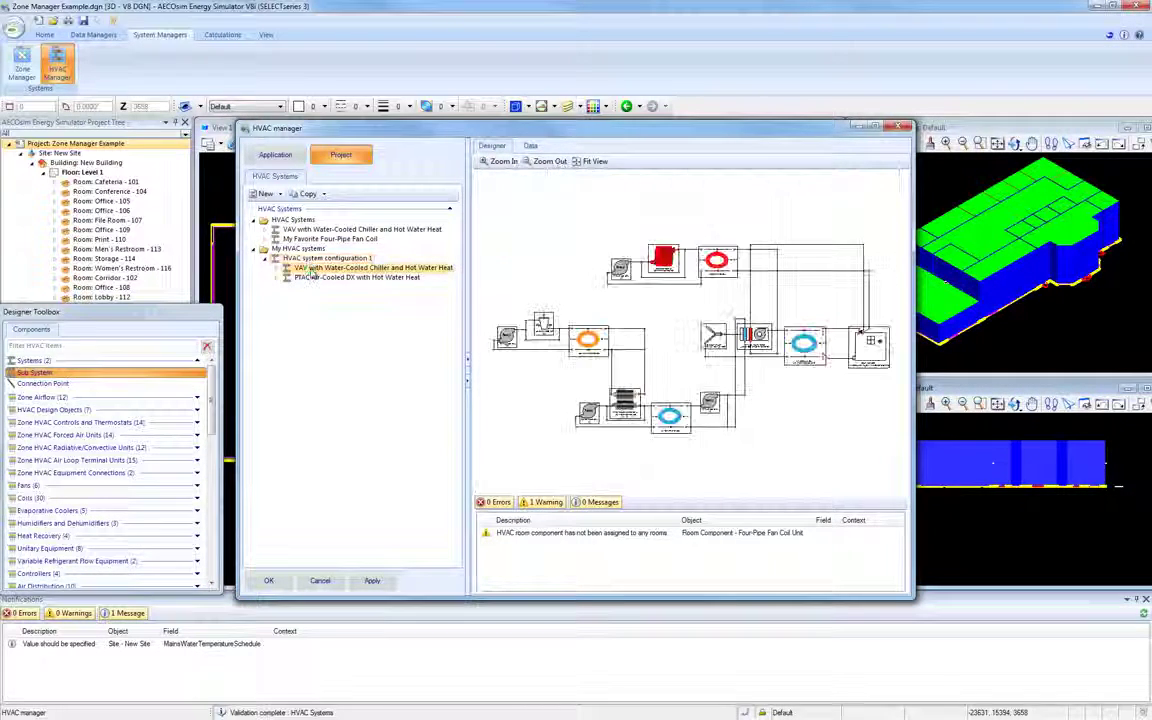
left_click(310, 279)
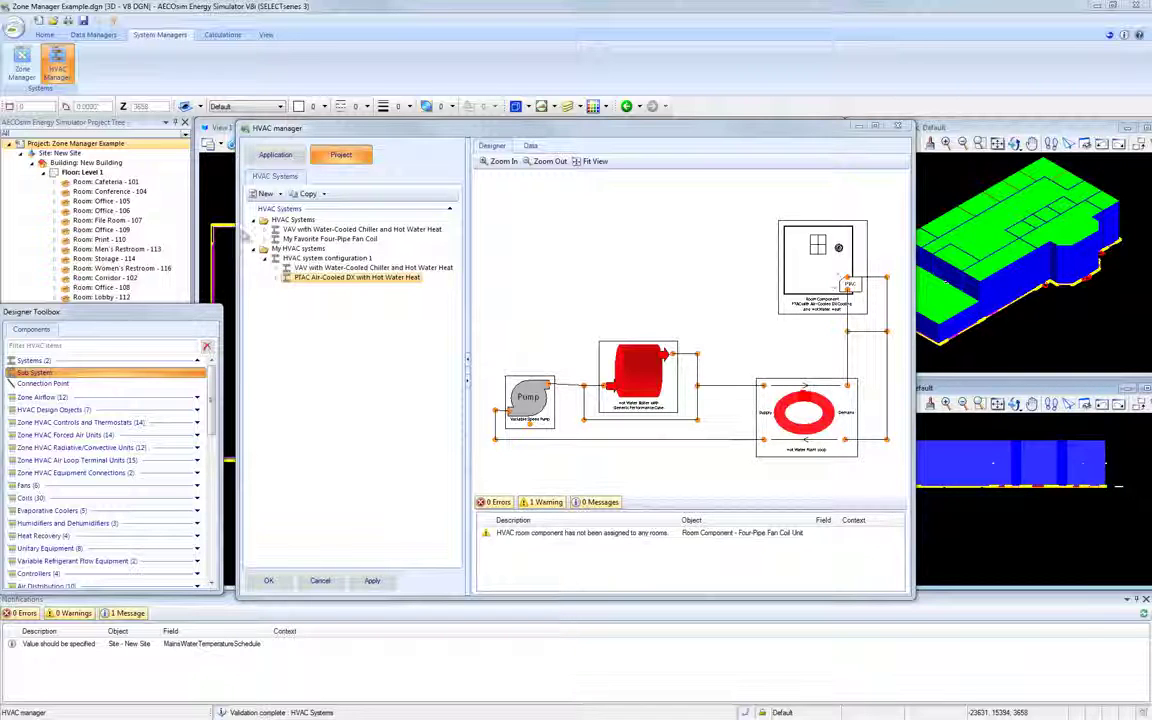
- Display the Copy of Water-Source Heat Pump system from the application library's Water-to-Air heat pumps
left_click(275, 155)
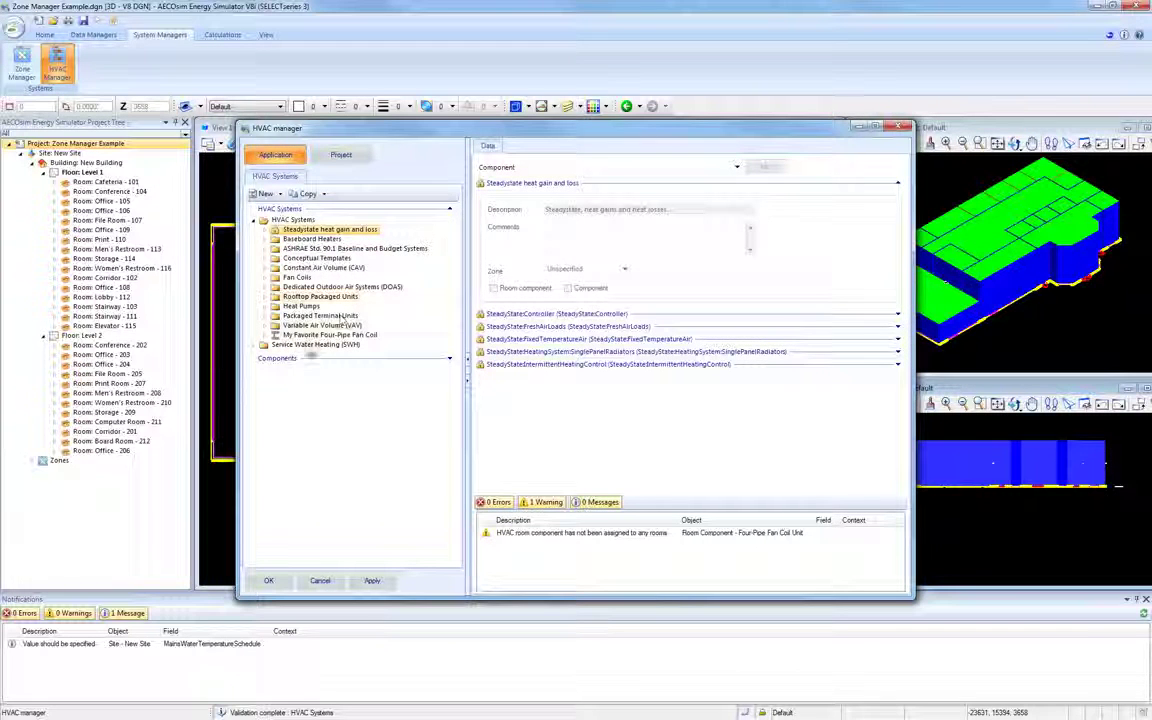
left_click(266, 307)
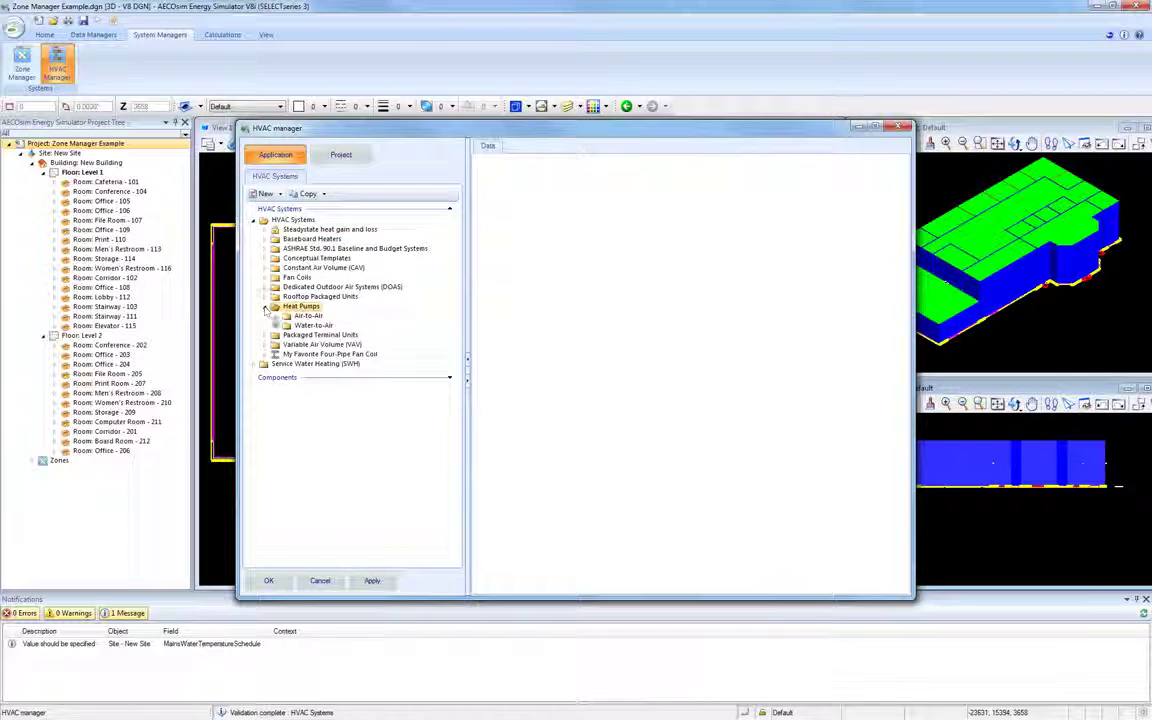
left_click(277, 325)
left_click(333, 345)
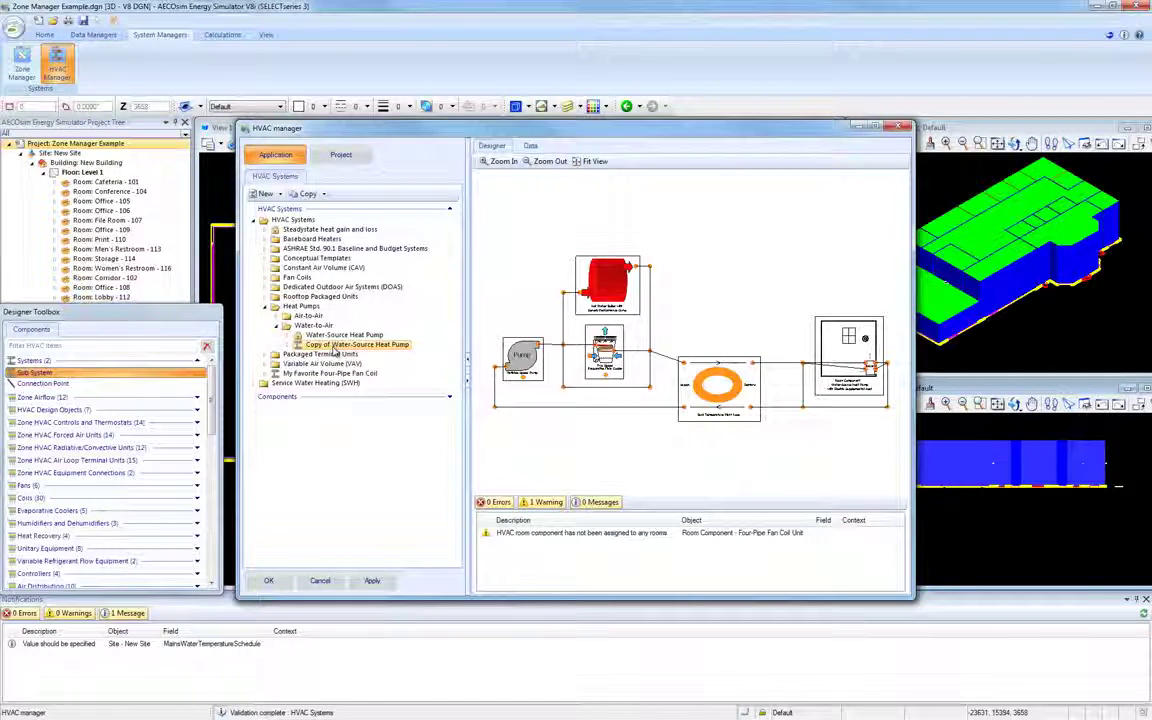
- Set the variable speed pump's rated pump head to 65 ft H2O, check the value in its properties and close them
double_click(533, 366)
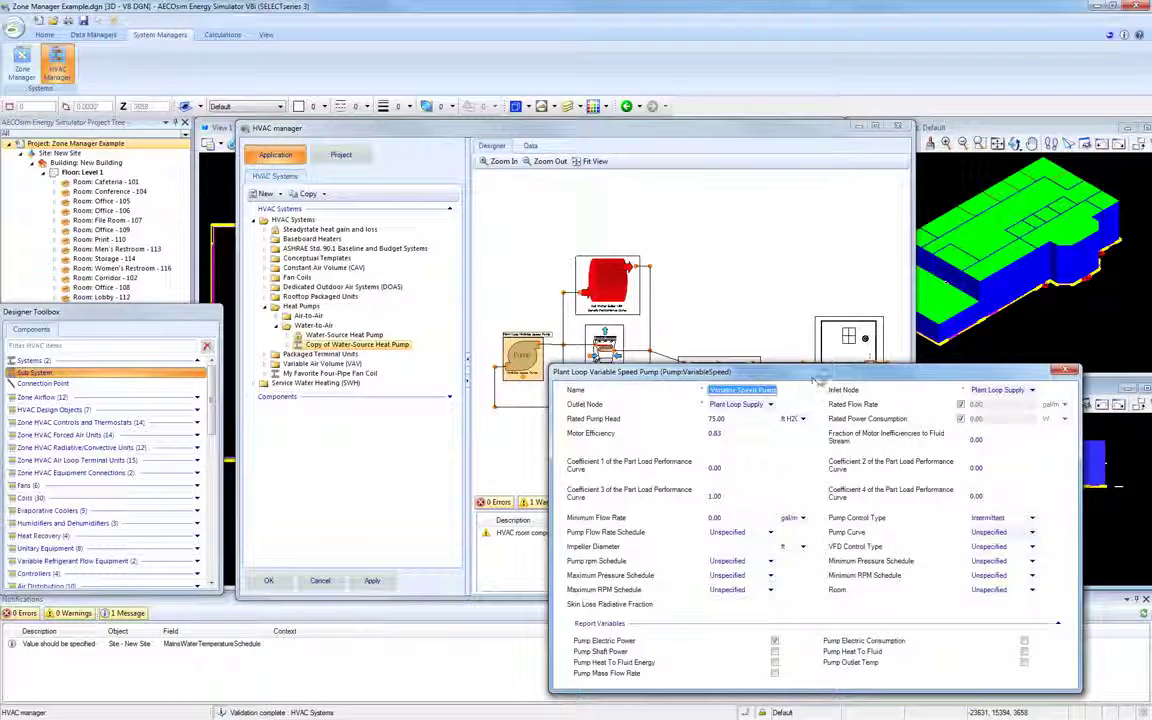
left_click_drag(817, 381, 790, 223)
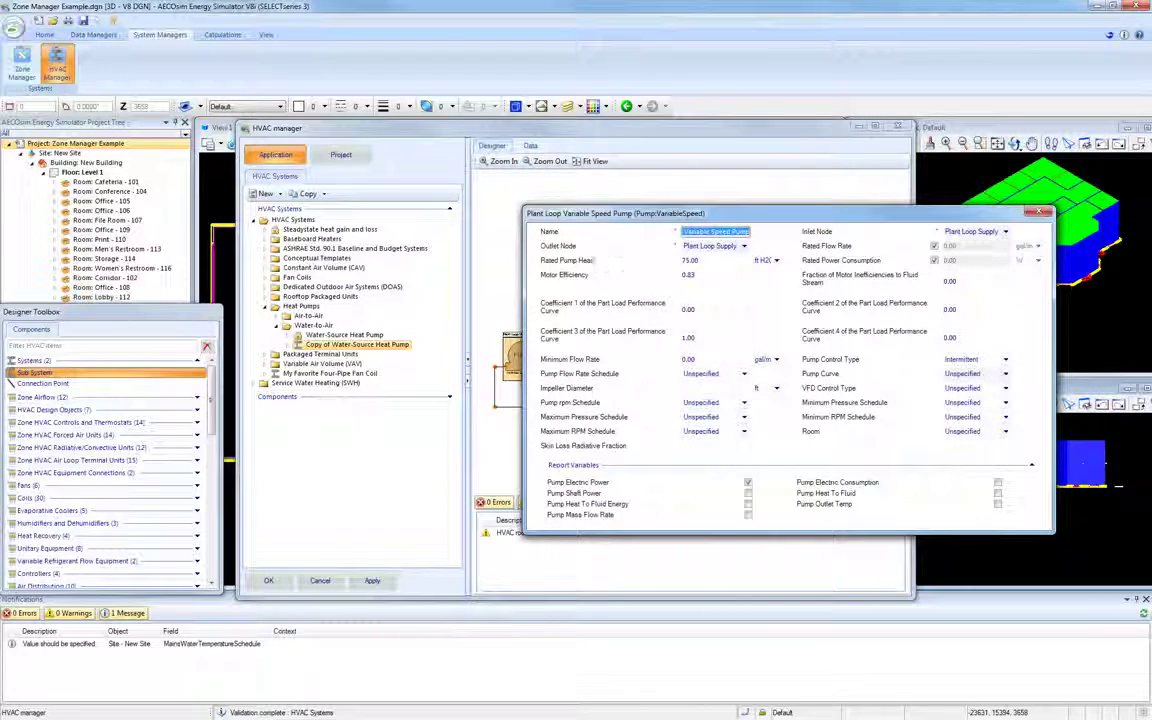
left_click(740, 260)
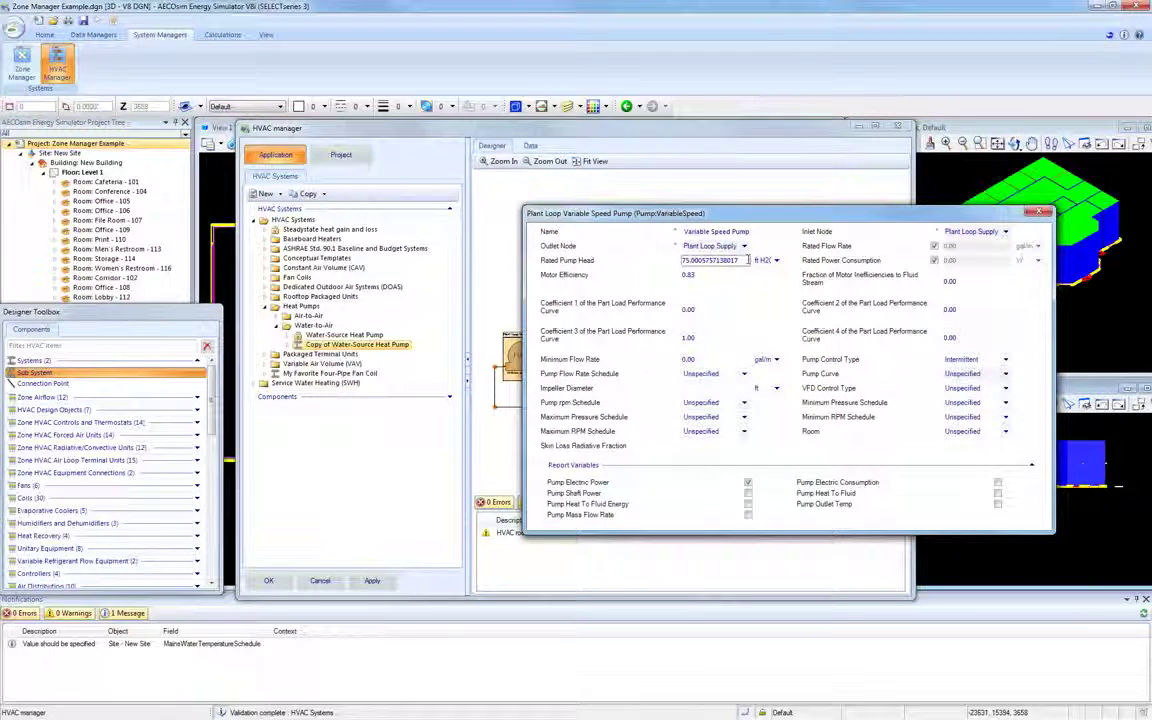
left_click_drag(746, 258, 650, 250)
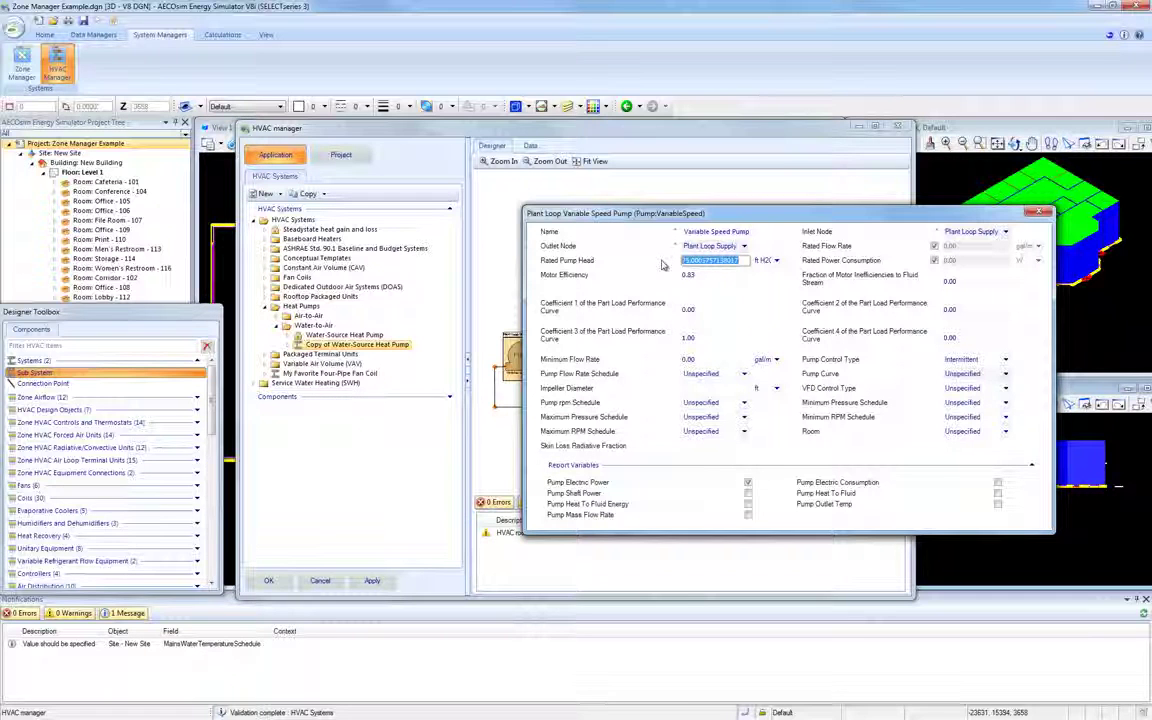
type("65")
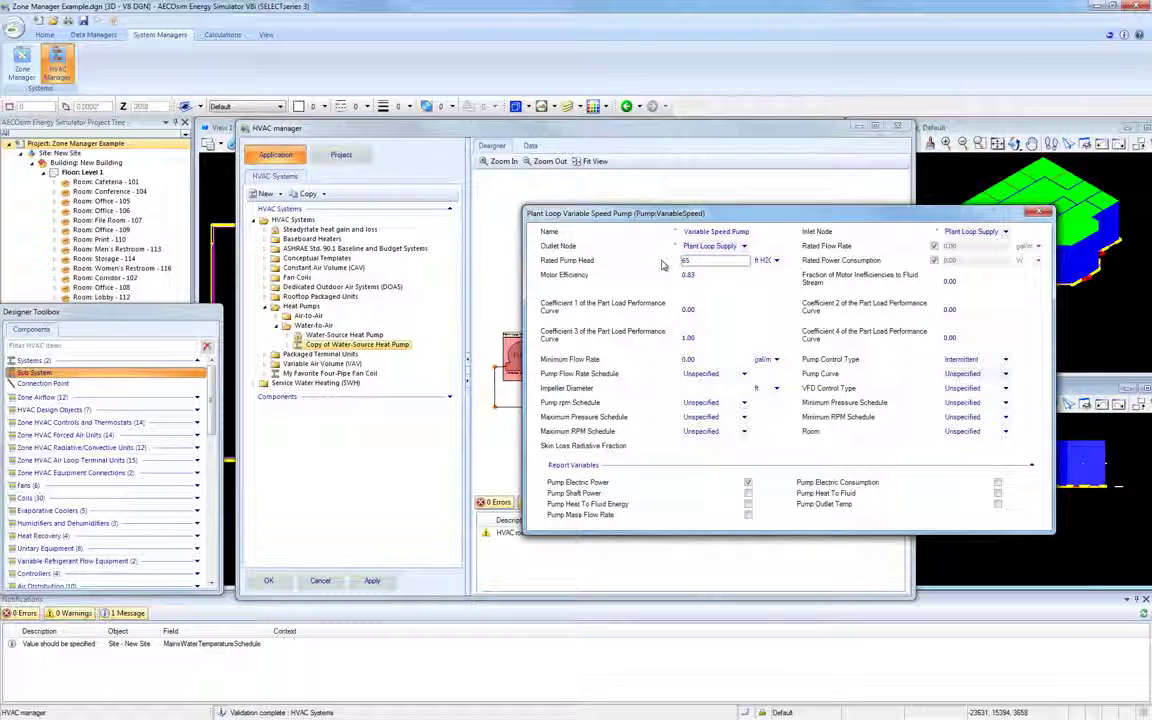
key("Return")
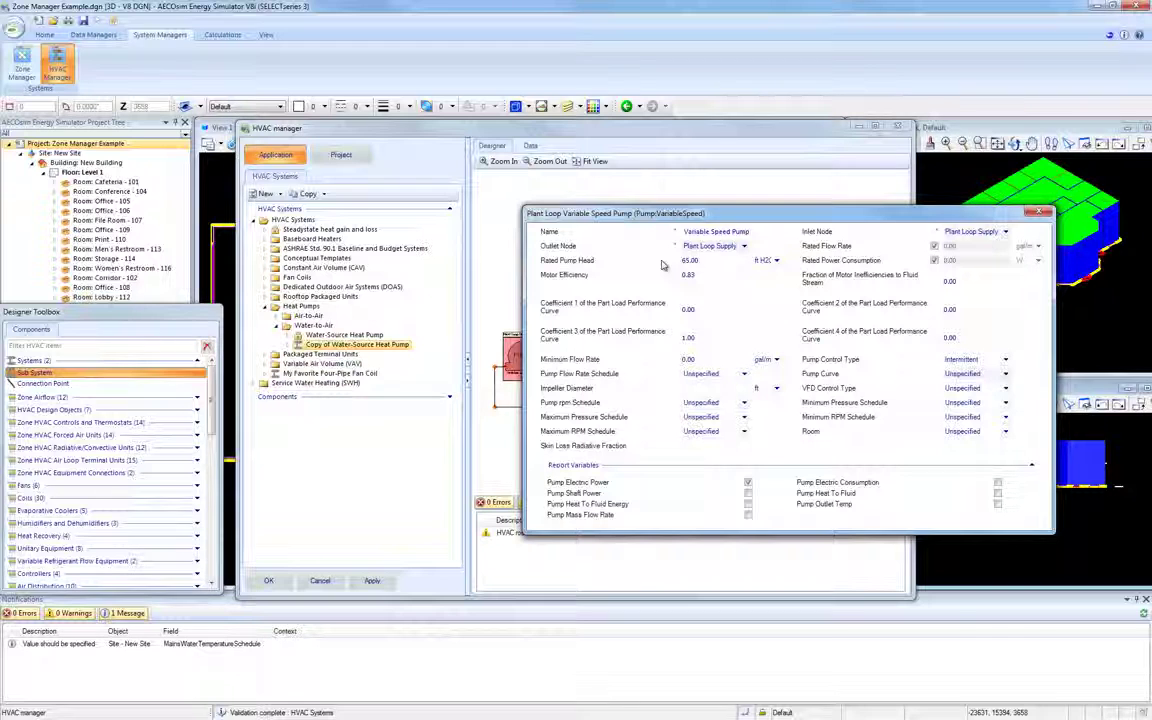
left_click(711, 263)
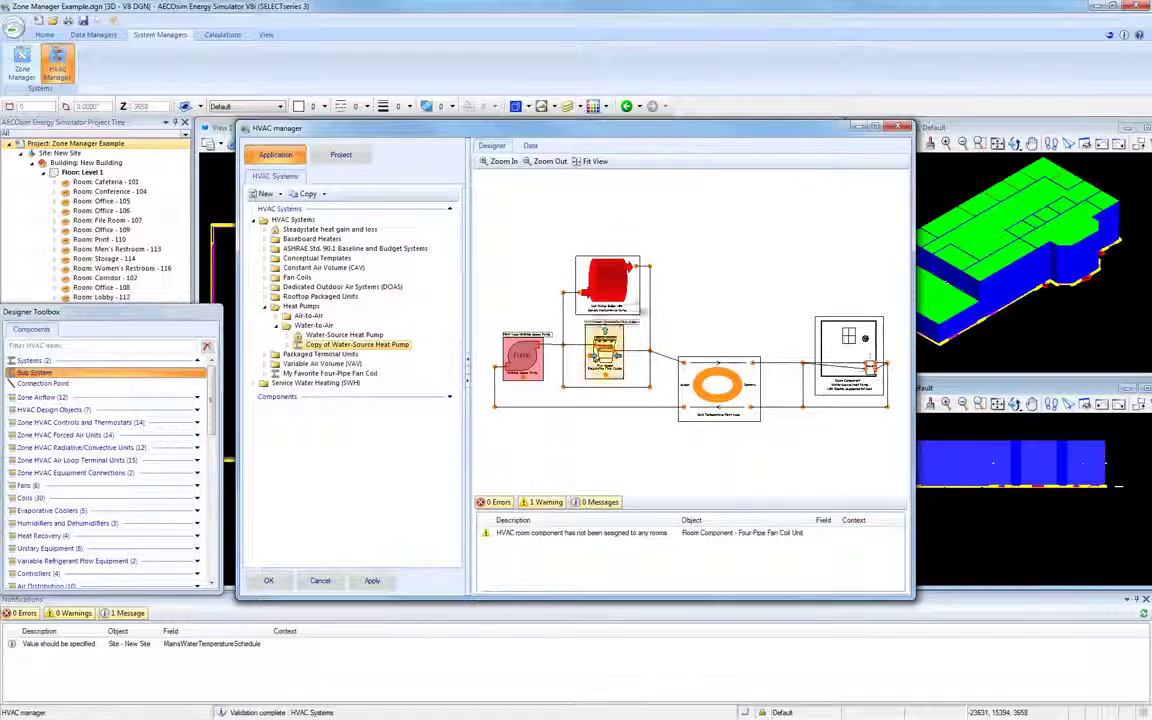
double_click(523, 367)
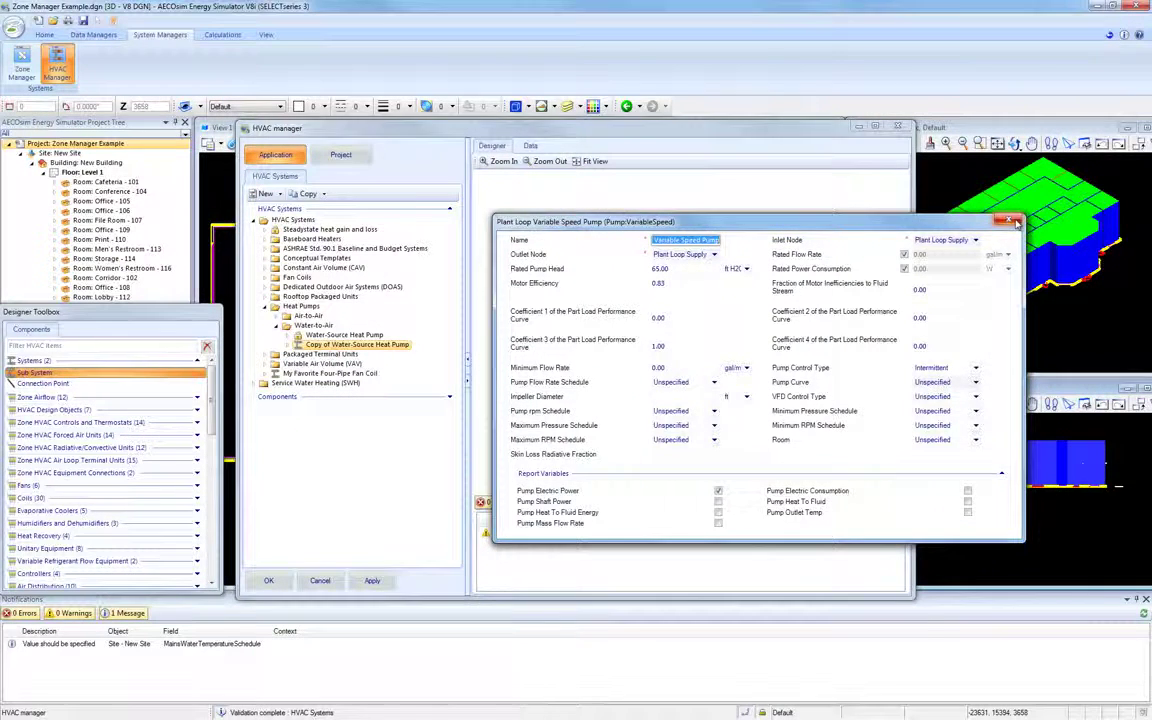
left_click(907, 200)
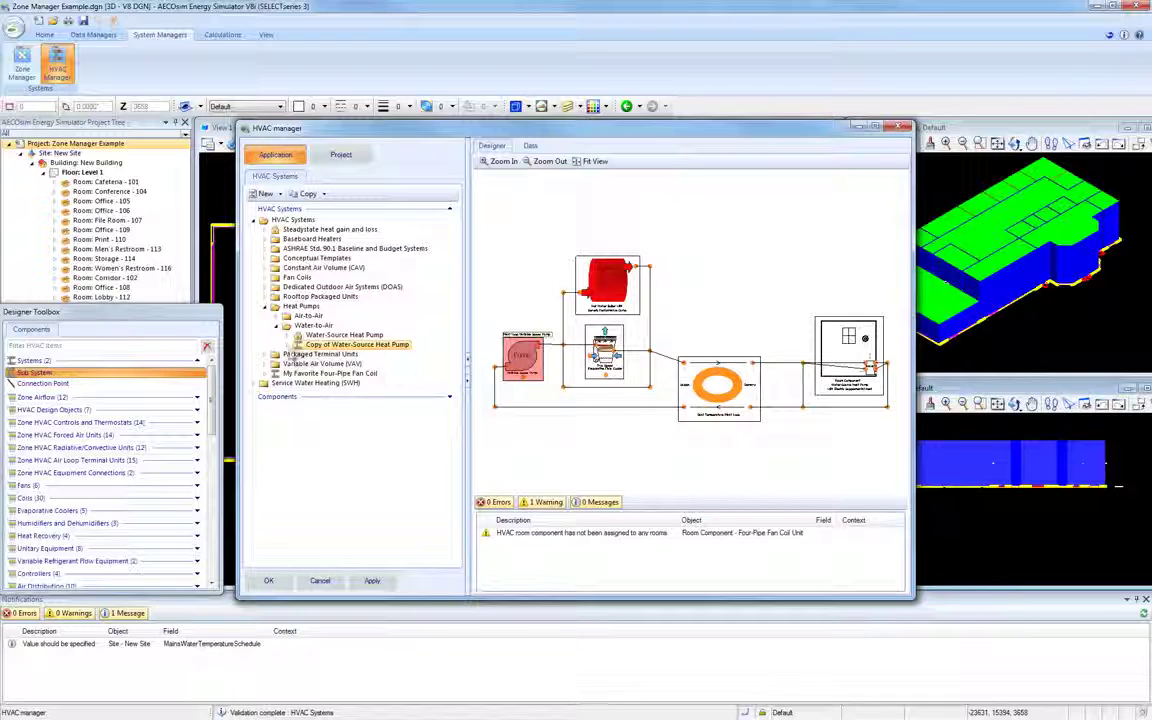
- List the components of Copy of Water-Source Heat Pump and examine the Plant Loop Variable Speed Pump's rated pump head in the data view
left_click(288, 345)
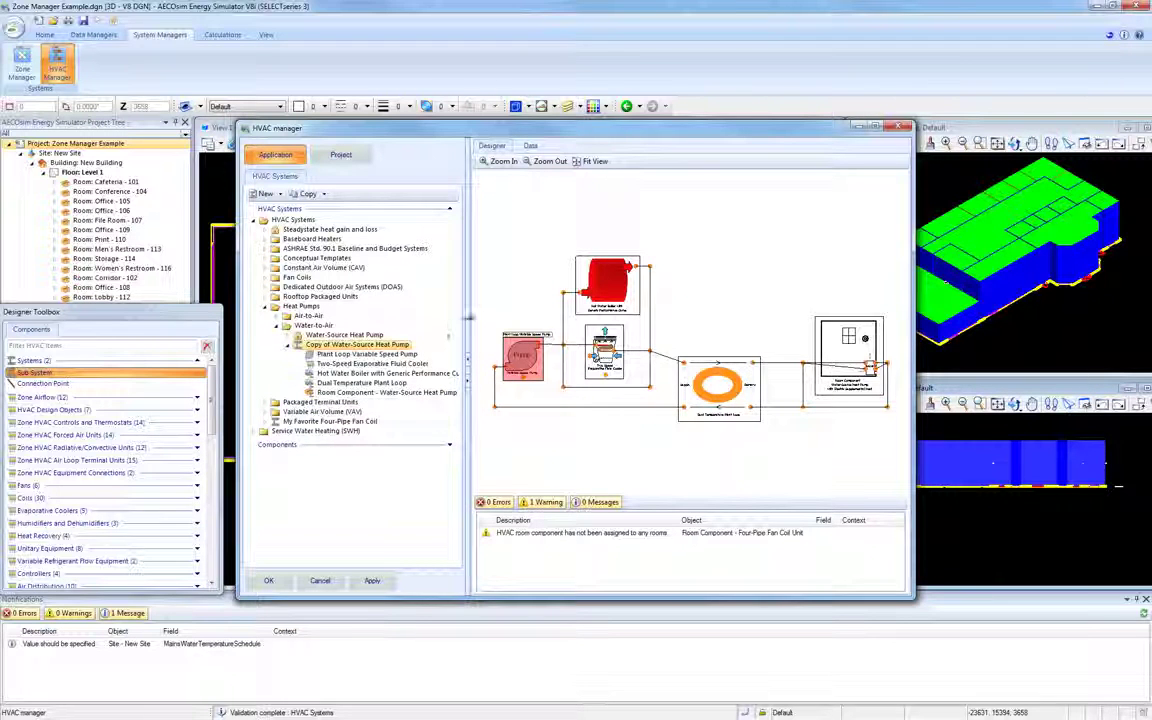
left_click_drag(466, 318, 562, 318)
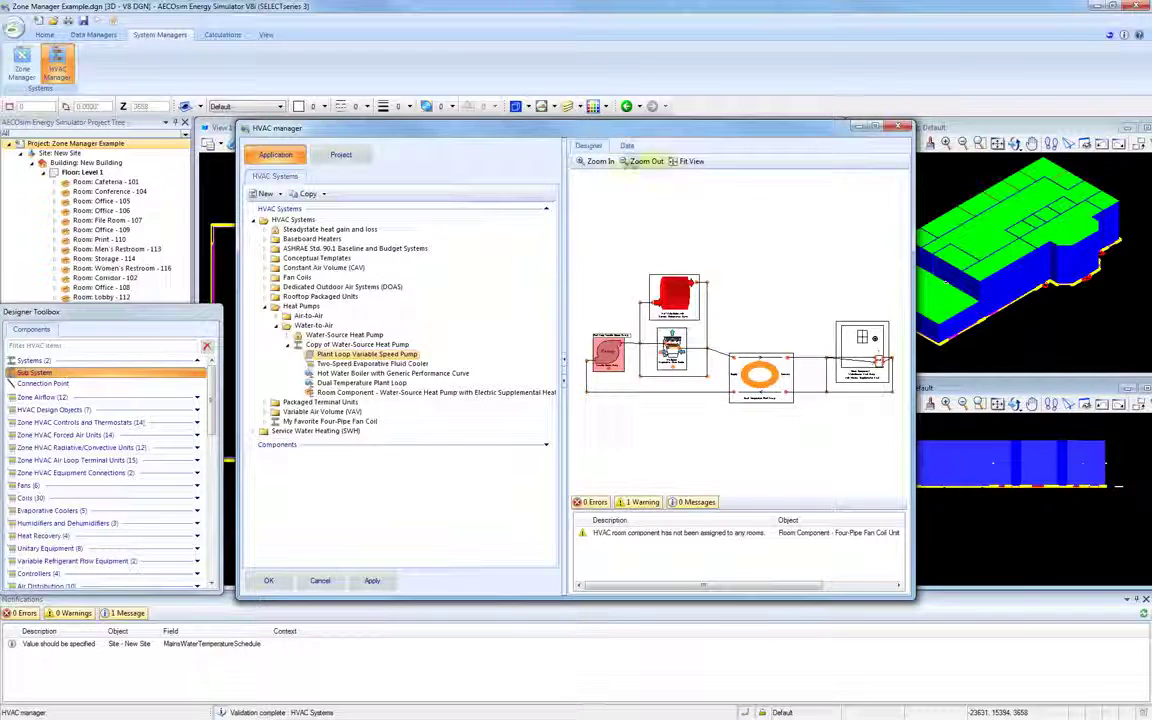
left_click(627, 146)
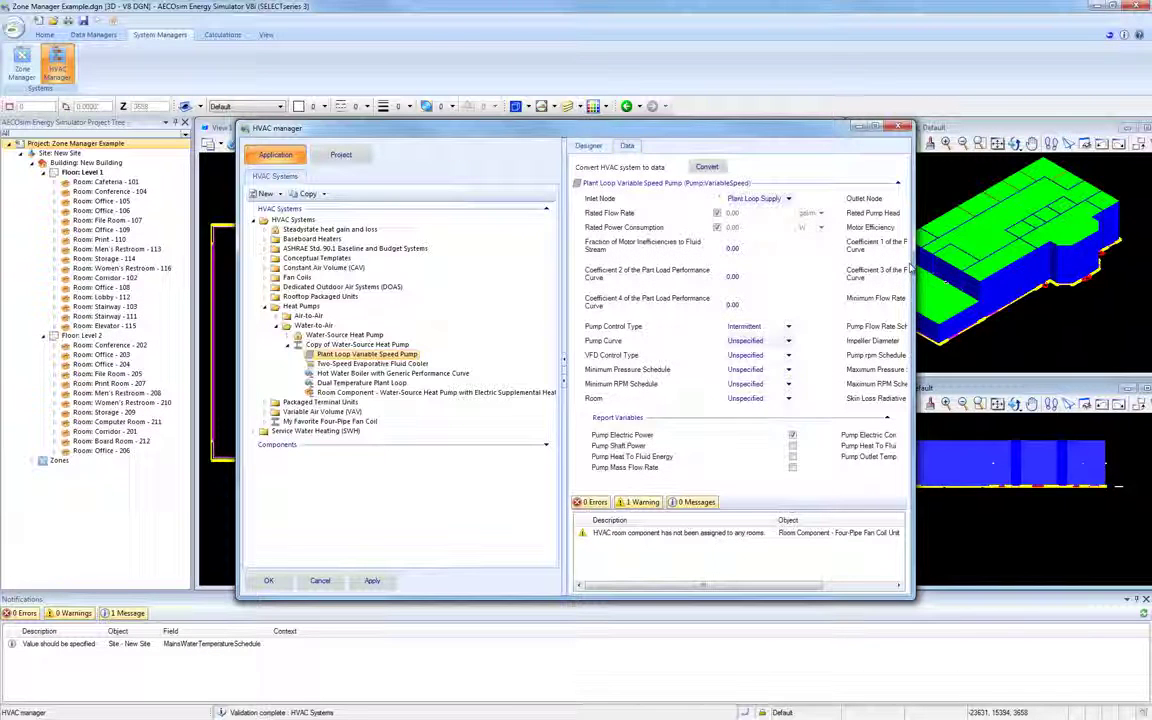
left_click_drag(913, 243, 1112, 241)
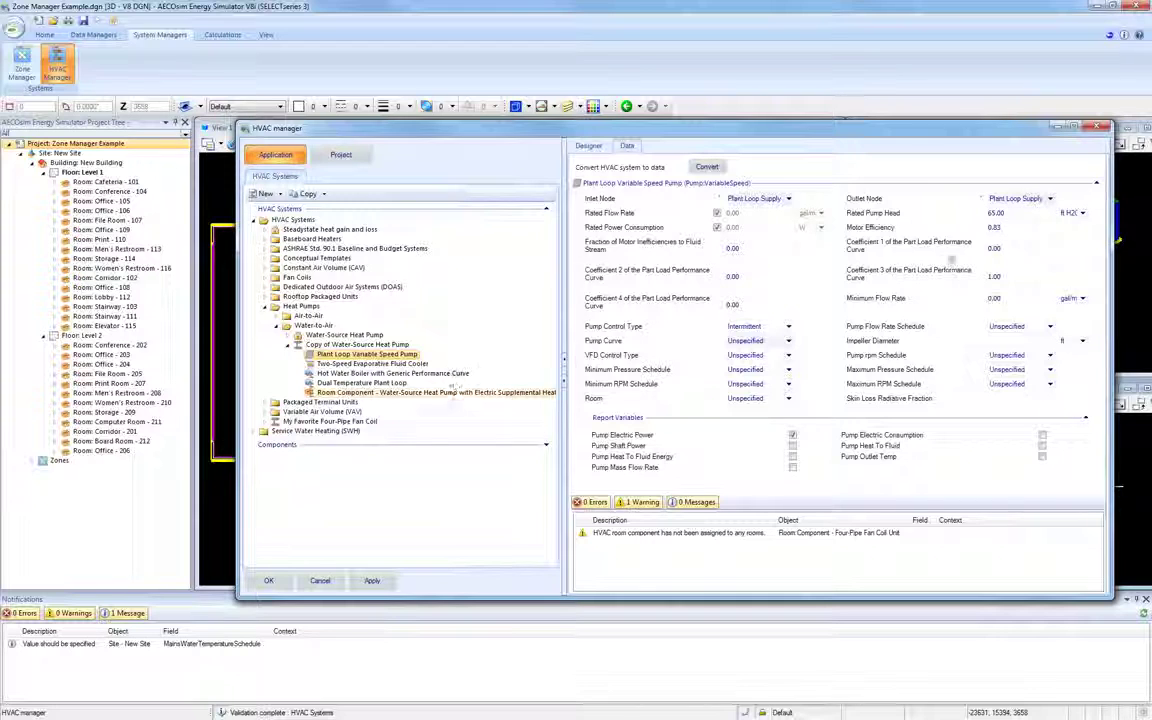
left_click(1000, 213)
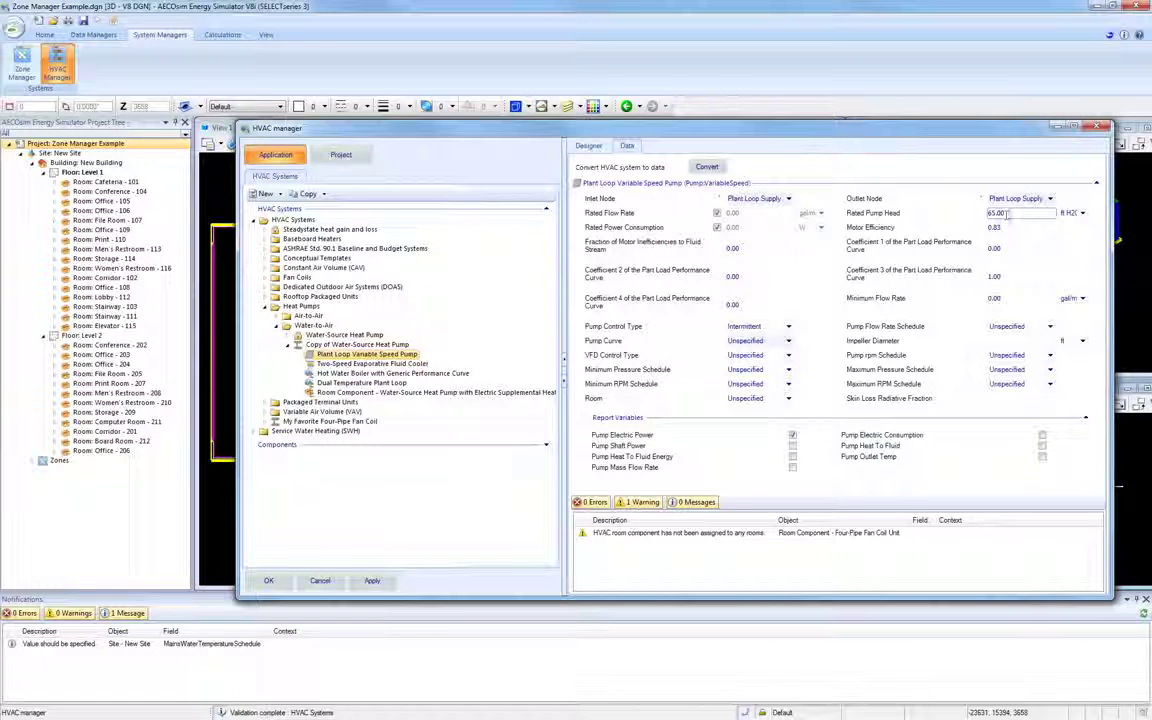
left_click(391, 545)
- Return to the system diagram and select the Hot Water Boiler with Generic Performance Curve component
left_click(590, 146)
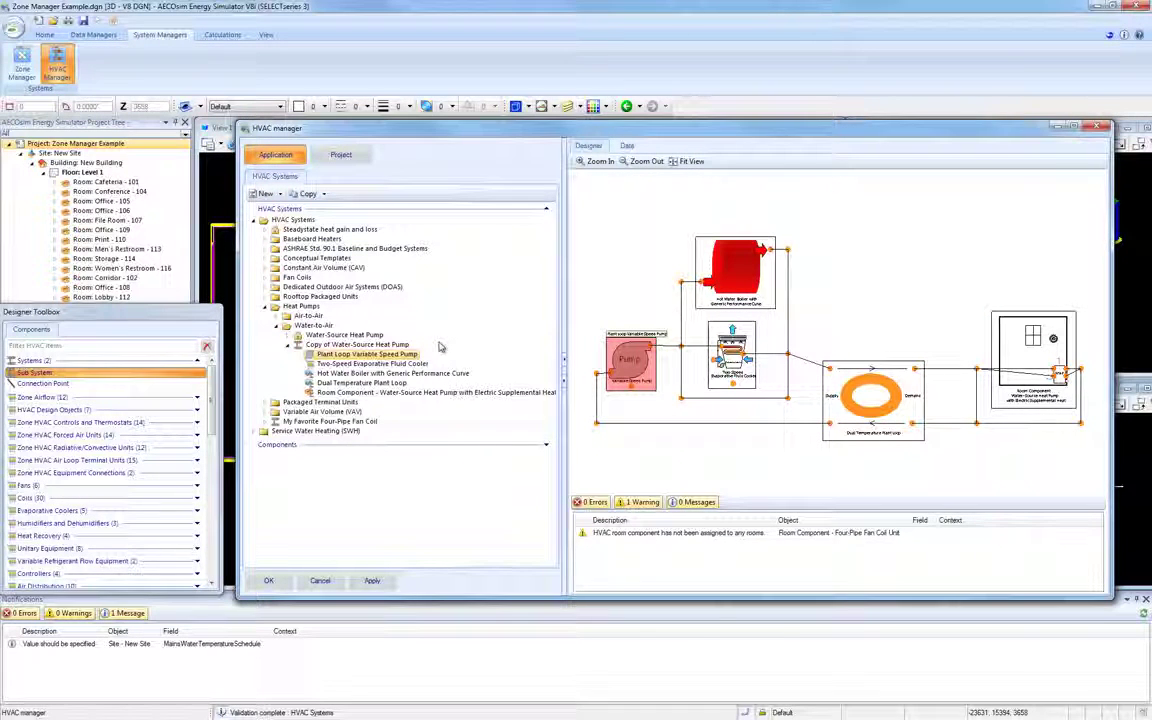
left_click(733, 280)
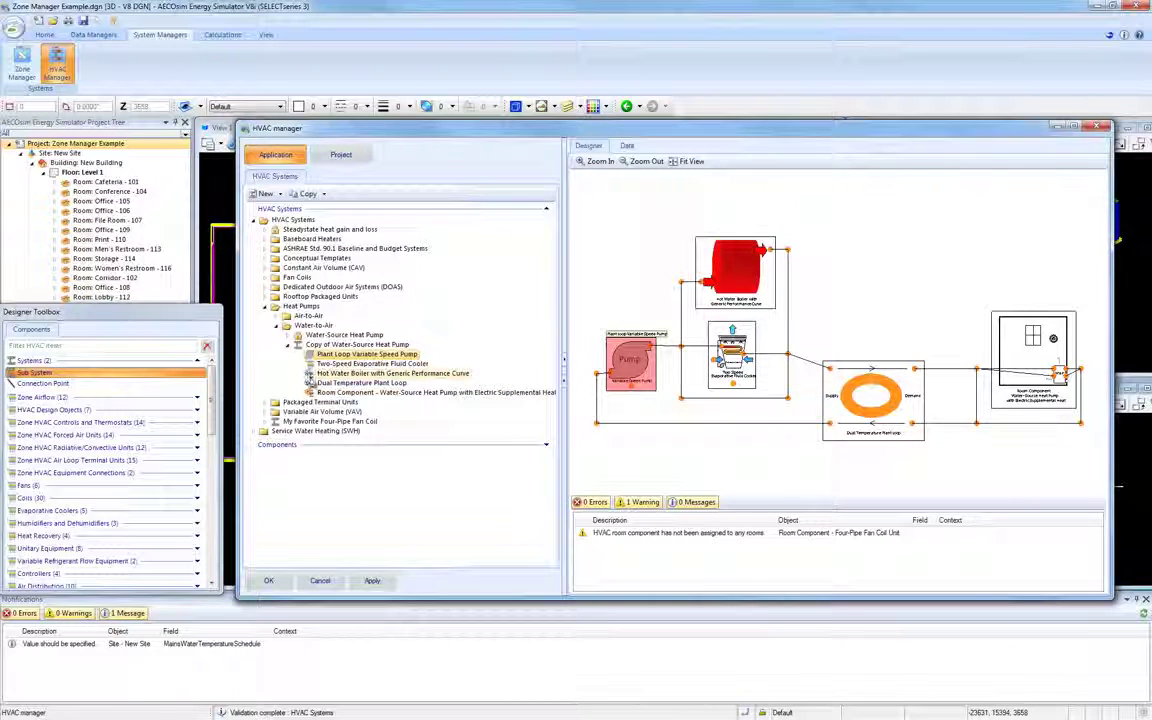
left_click(335, 376)
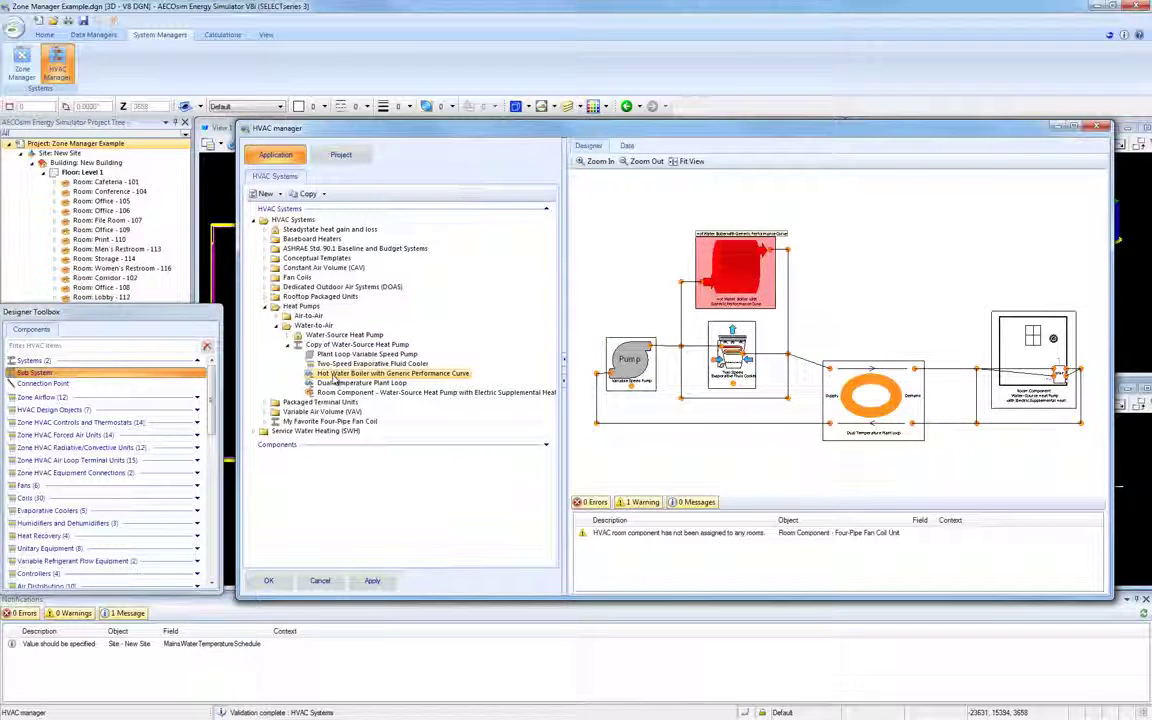
- Open the Hot Water Boiler with Generic Performance Curve component for editing in the data view, examine its Hot Water Boiler properties, and finish editing
left_click(627, 146)
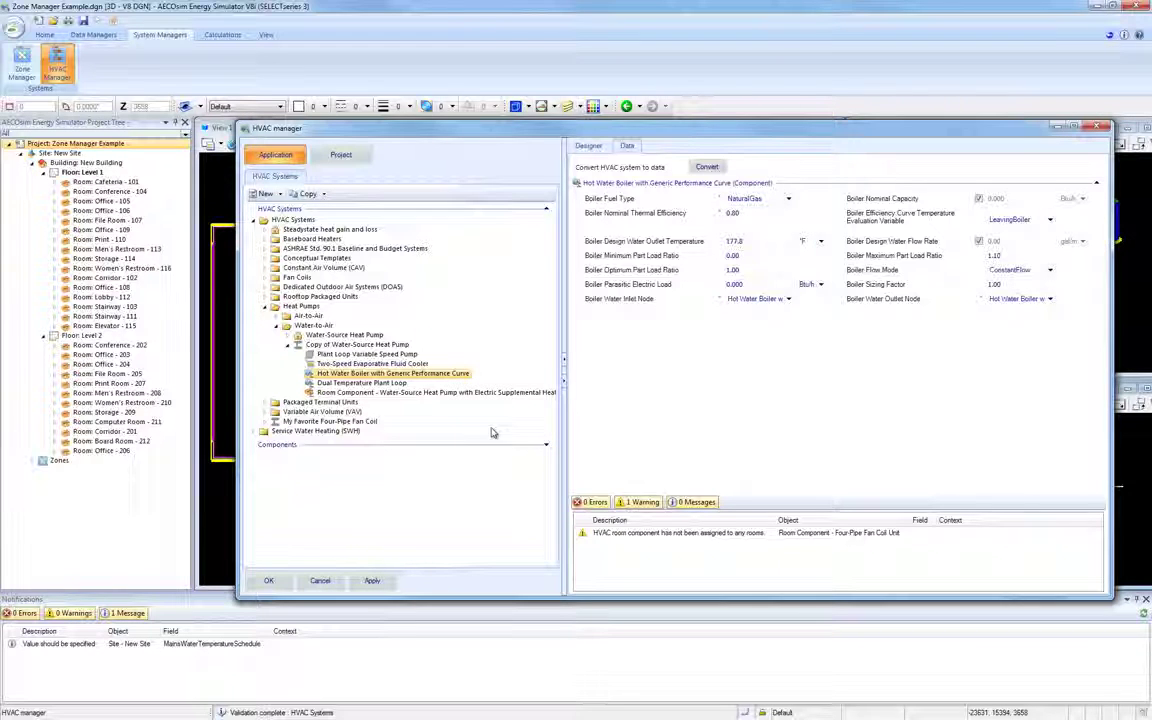
right_click(381, 376)
left_click(415, 381)
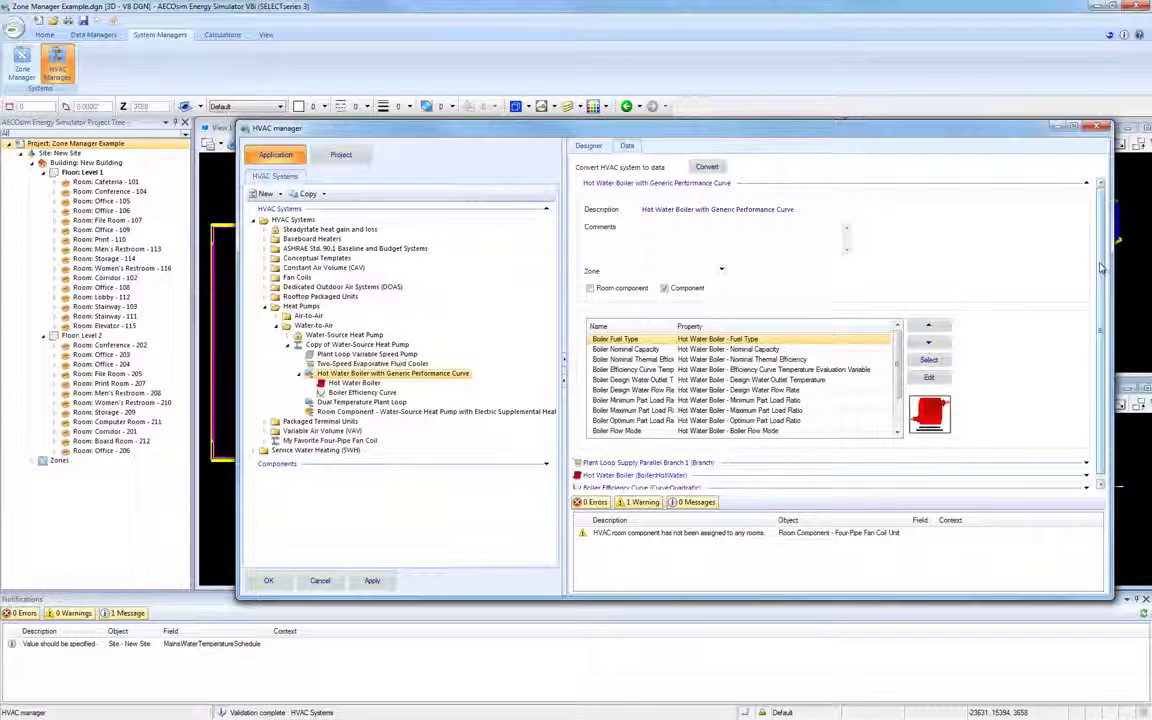
left_click_drag(1101, 267, 1103, 296)
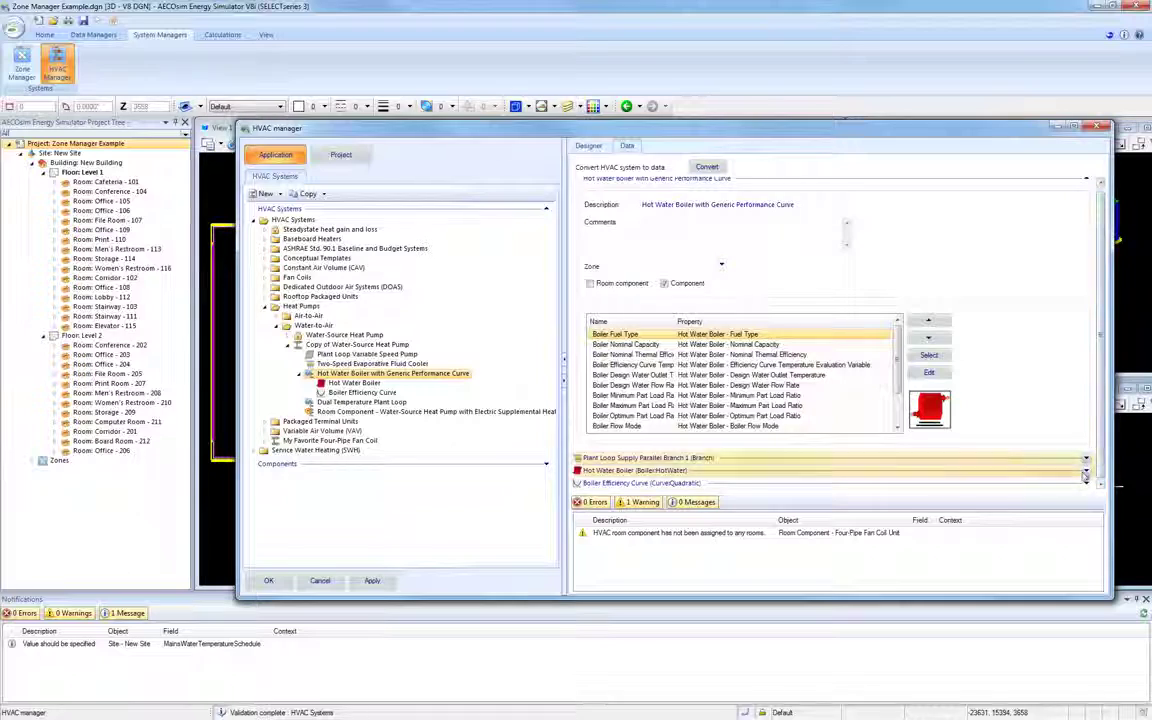
left_click(1086, 471)
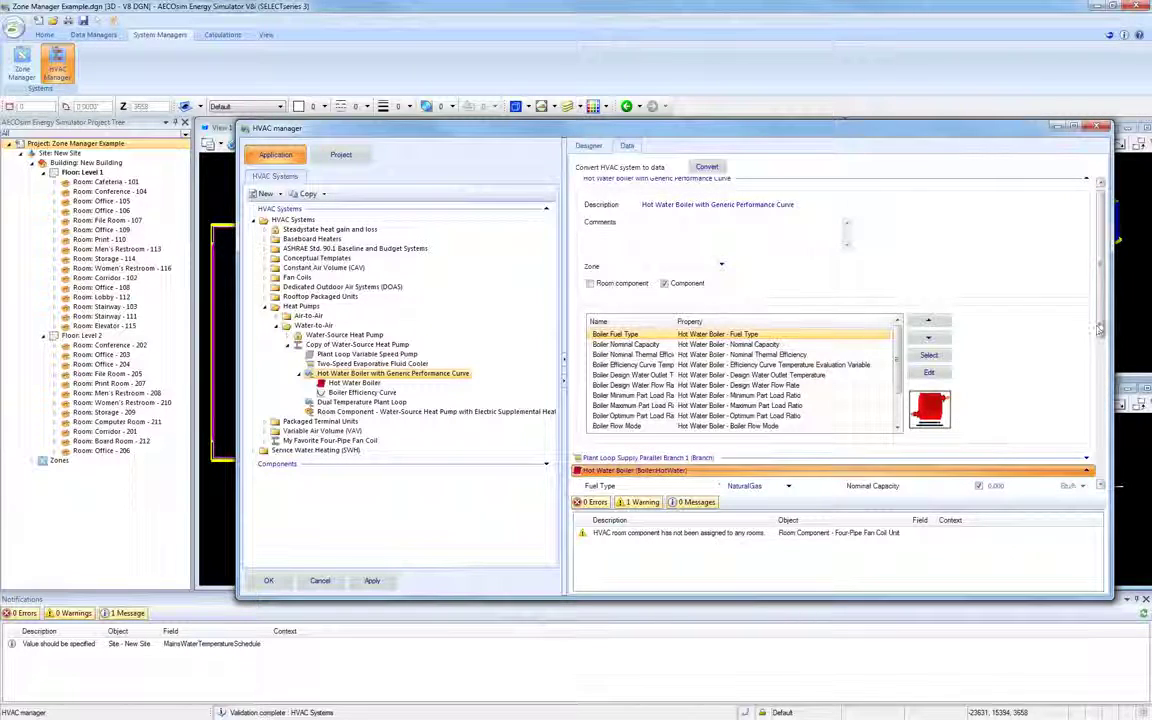
scroll(1079, 432, "down", 3)
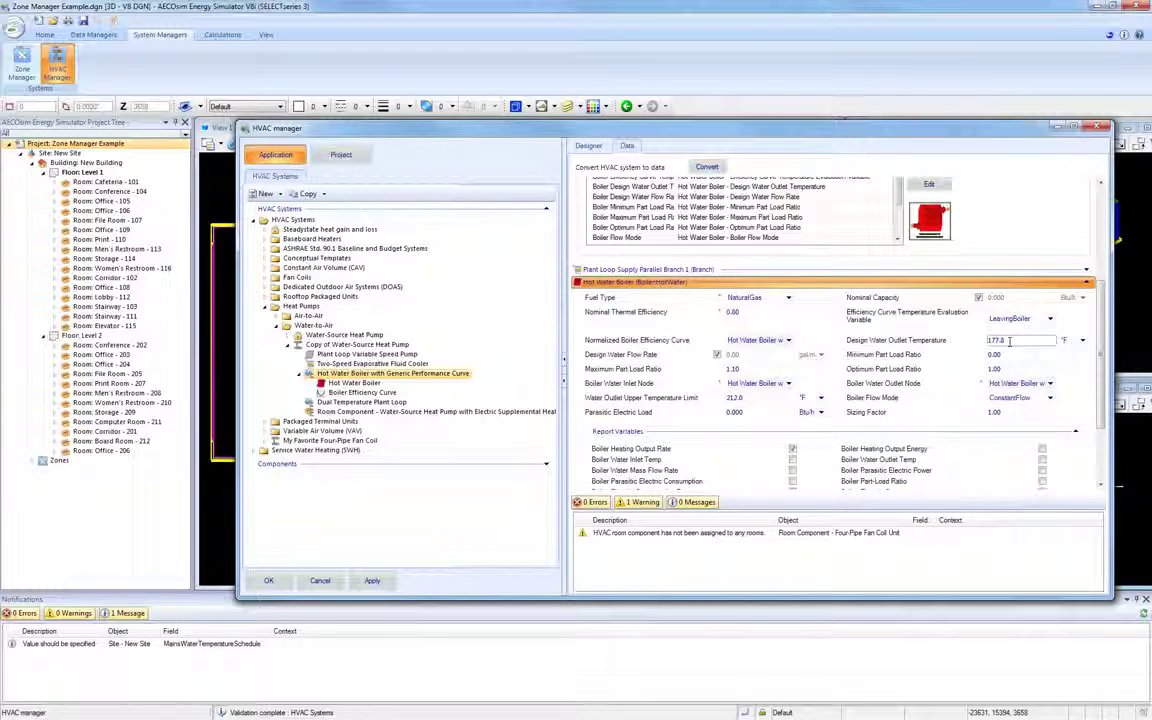
right_click(398, 374)
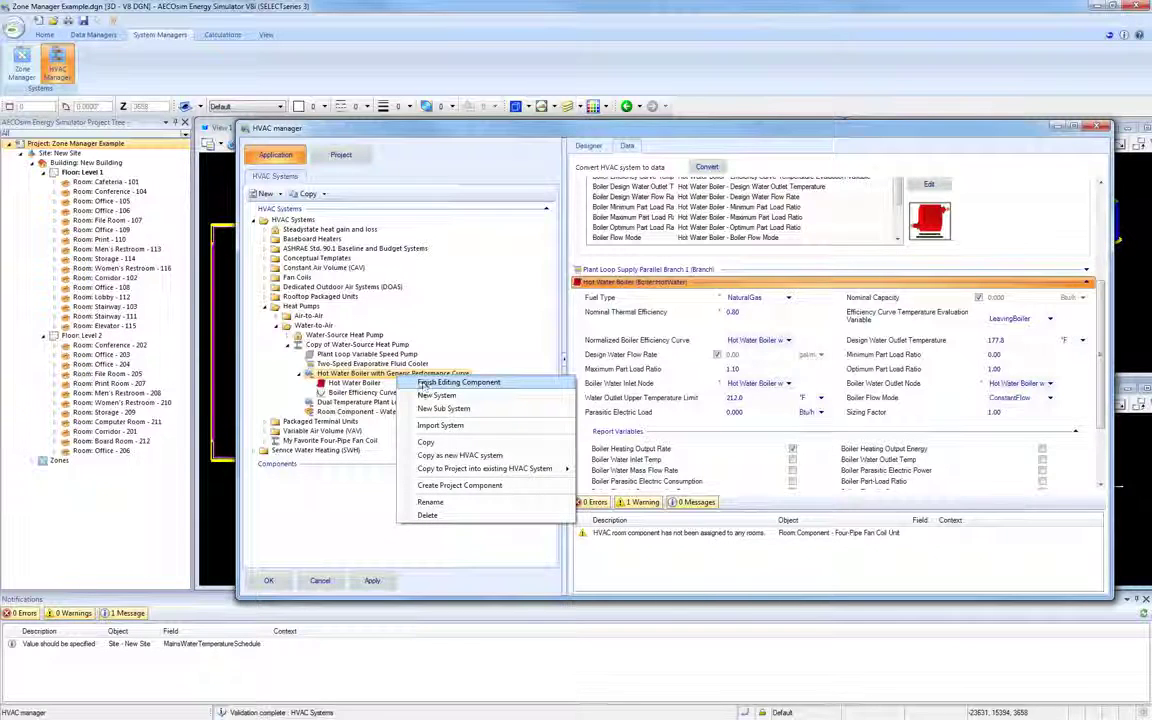
left_click(423, 383)
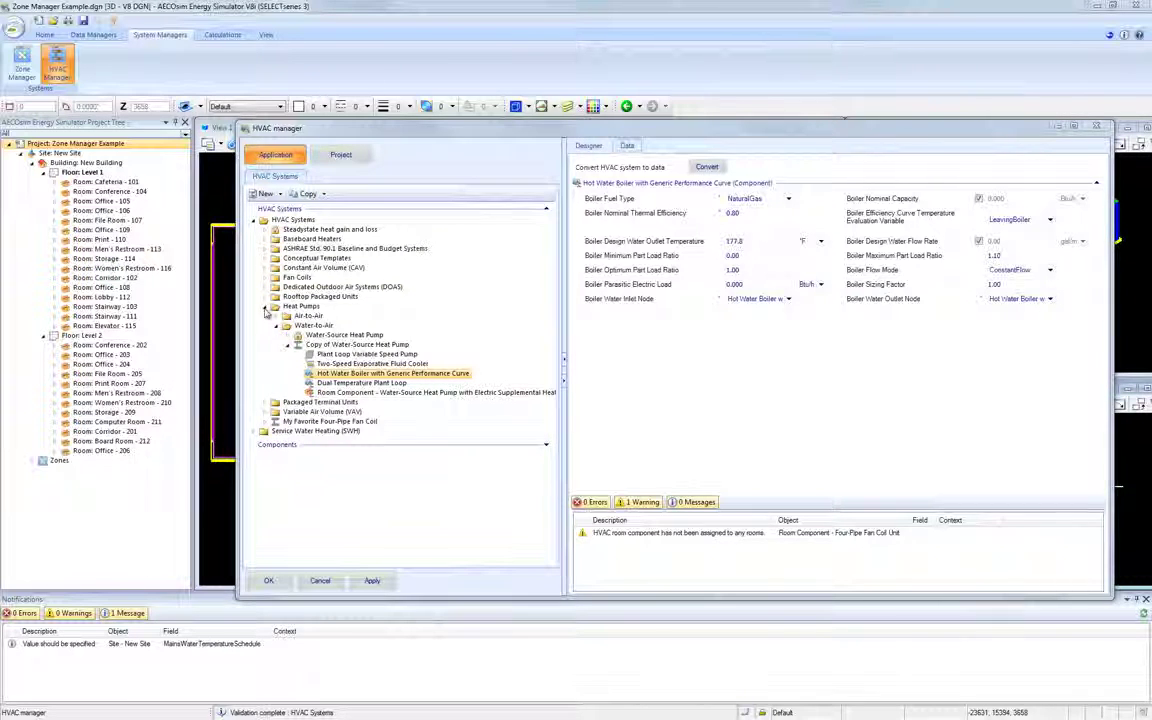
- Copy the Packaged Single Zone AC Air-Cooled DX with Gas Heat DATA-ONLY template within the ASHRAE Std. 90.1 Baseline and Budget Systems library
left_click(265, 307)
left_click(265, 249)
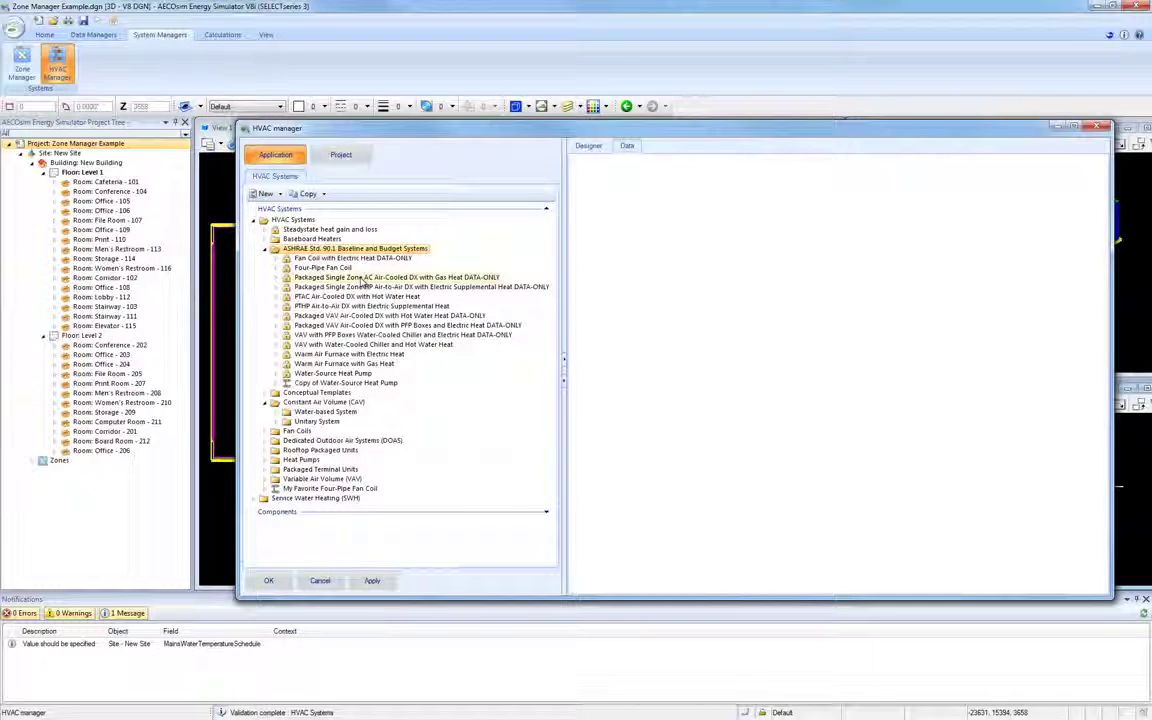
left_click(364, 279)
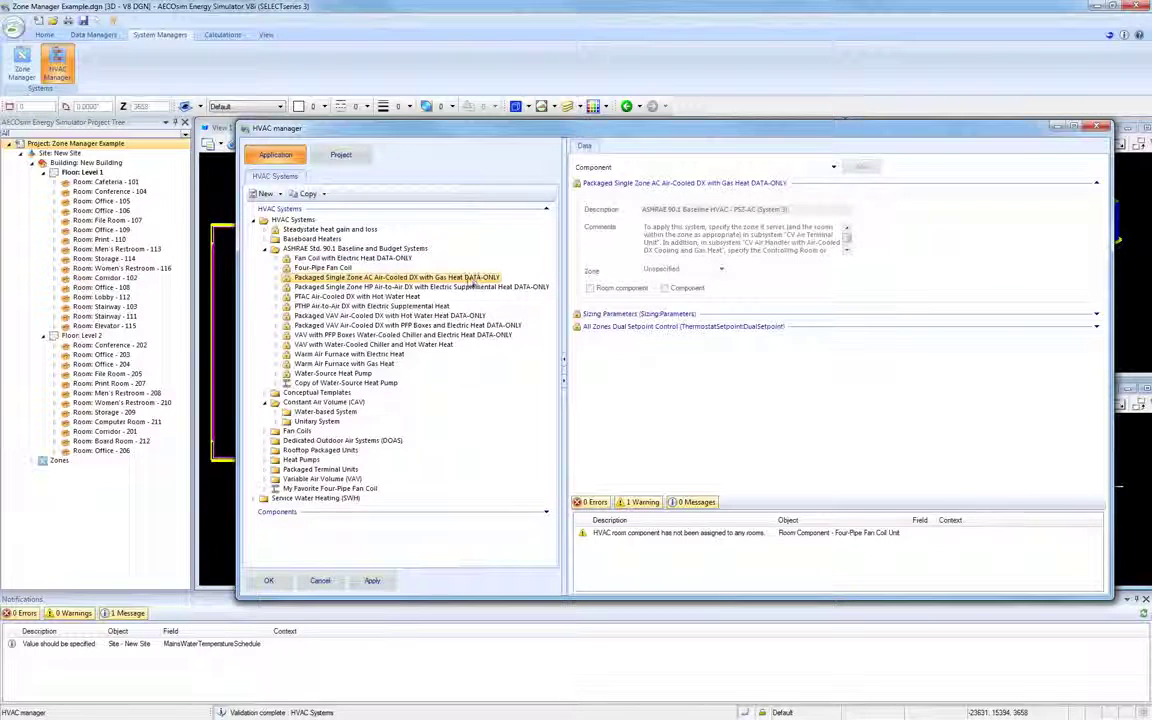
right_click(419, 281)
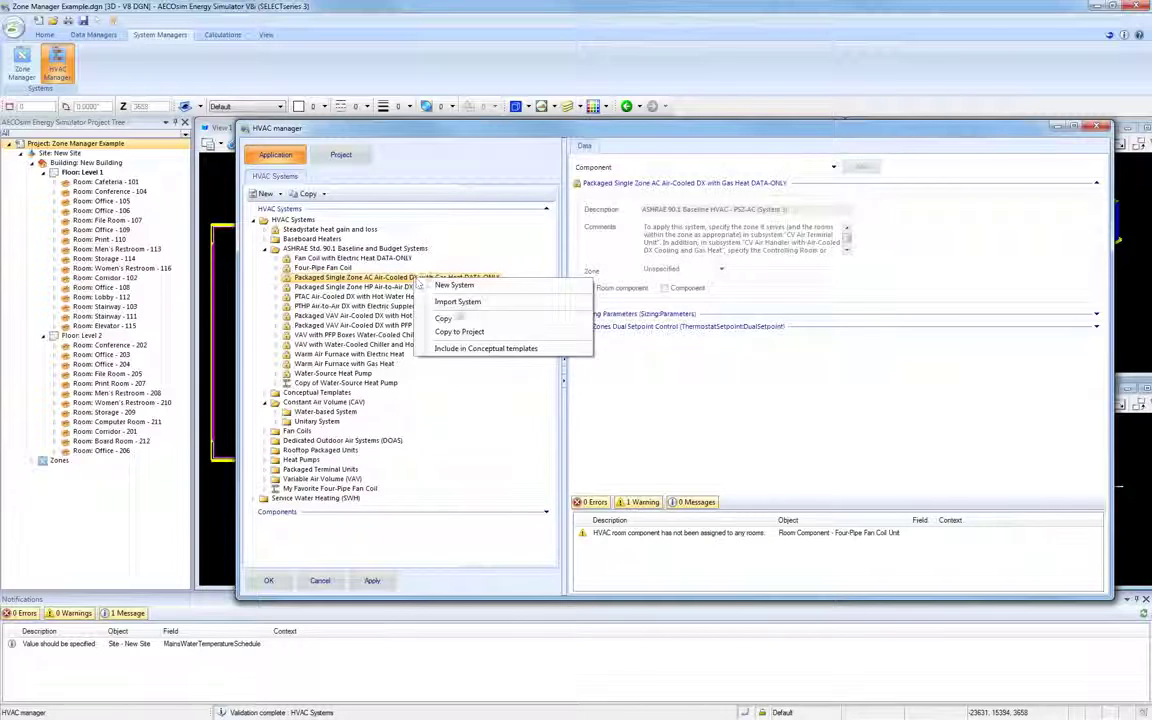
left_click(445, 318)
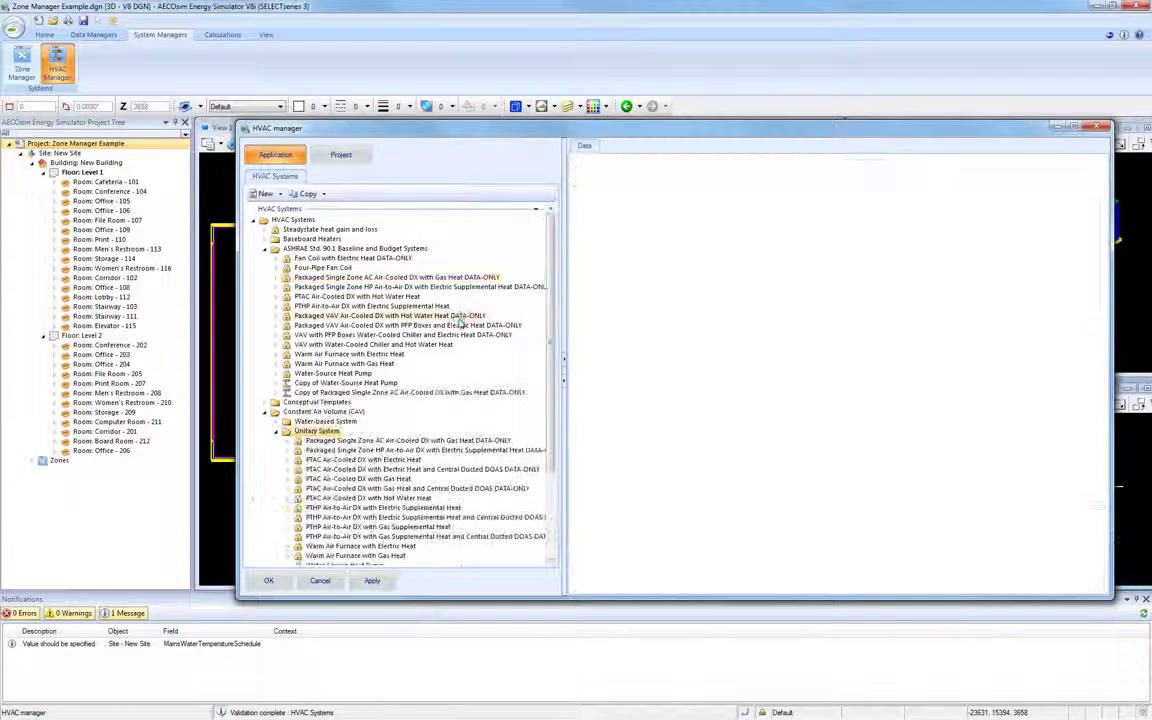
- Set the motor efficiency to 0.85 for the PSZ-AC 1 On/Off Supply Air Fan in the copied packaged single zone system's CV Air Handler
left_click(451, 394)
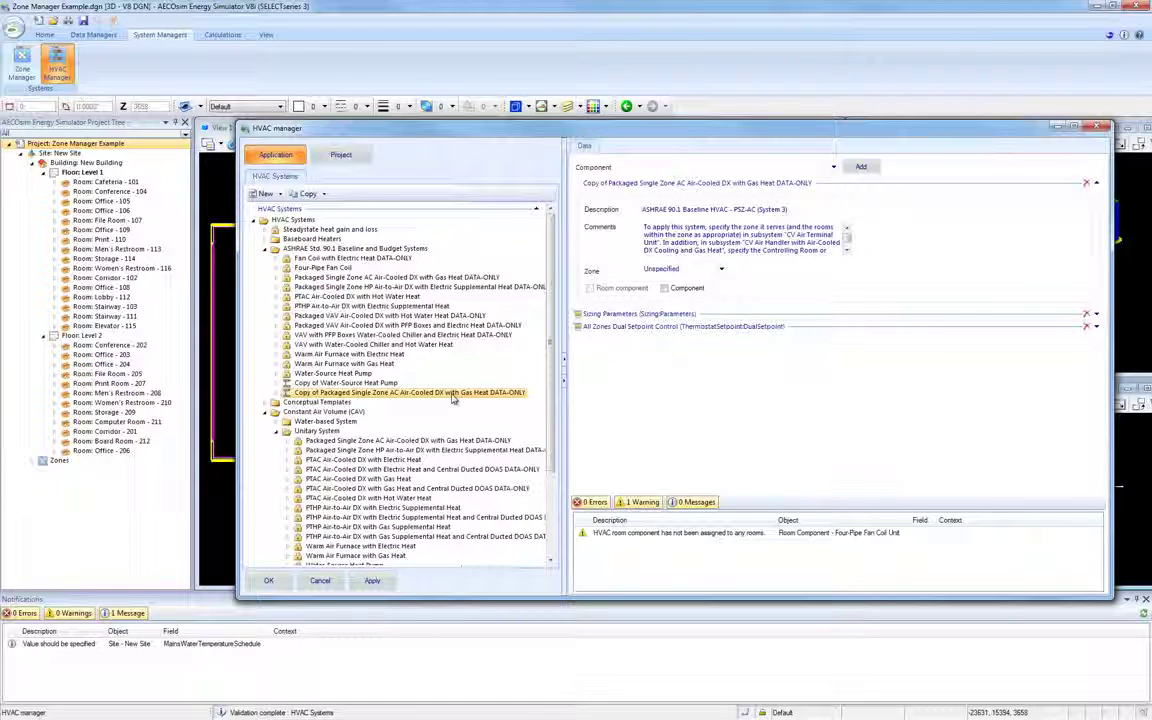
left_click(280, 393)
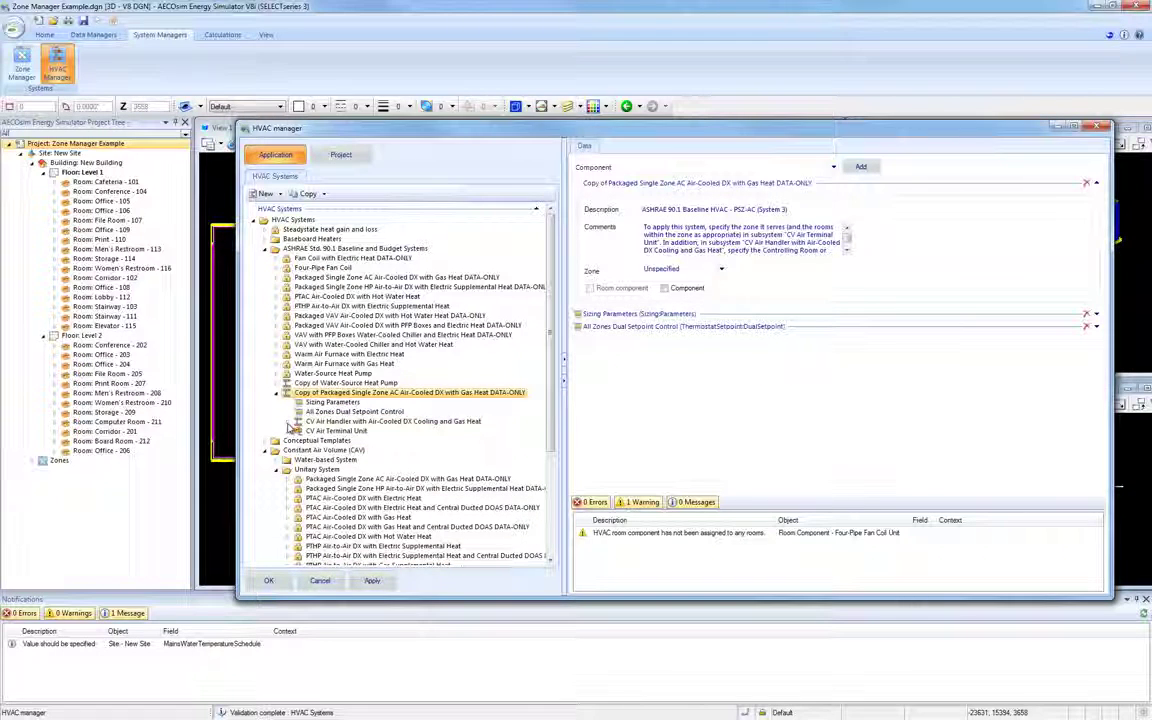
left_click(289, 424)
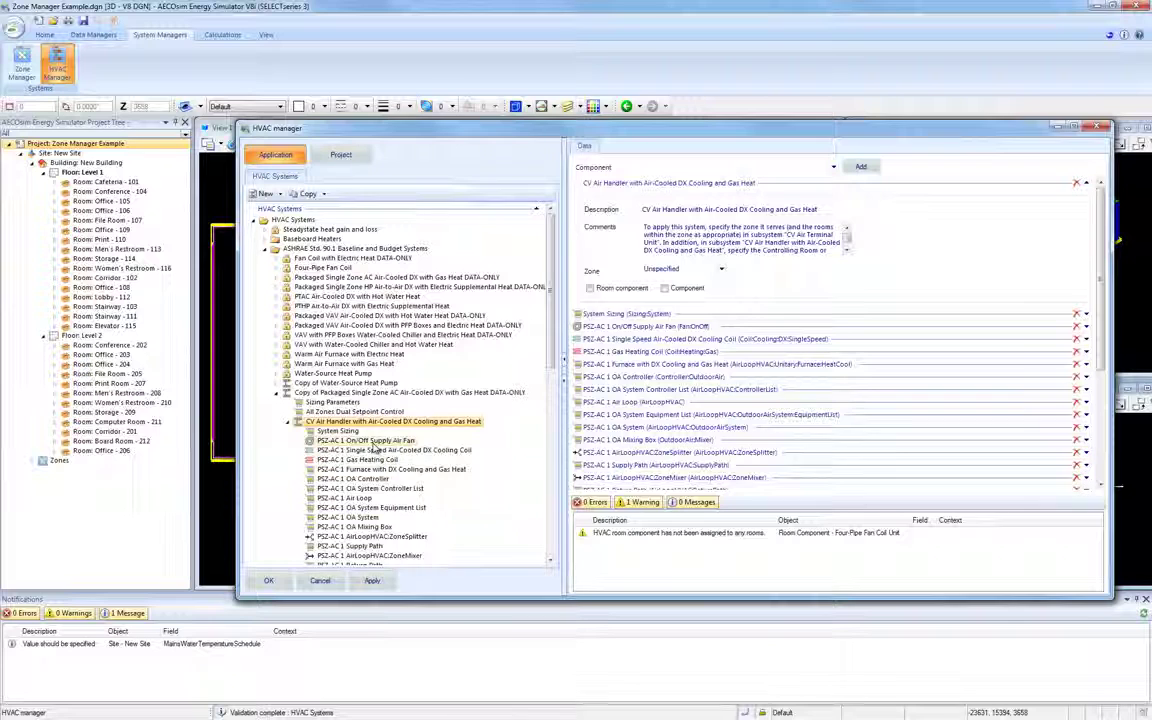
left_click(373, 443)
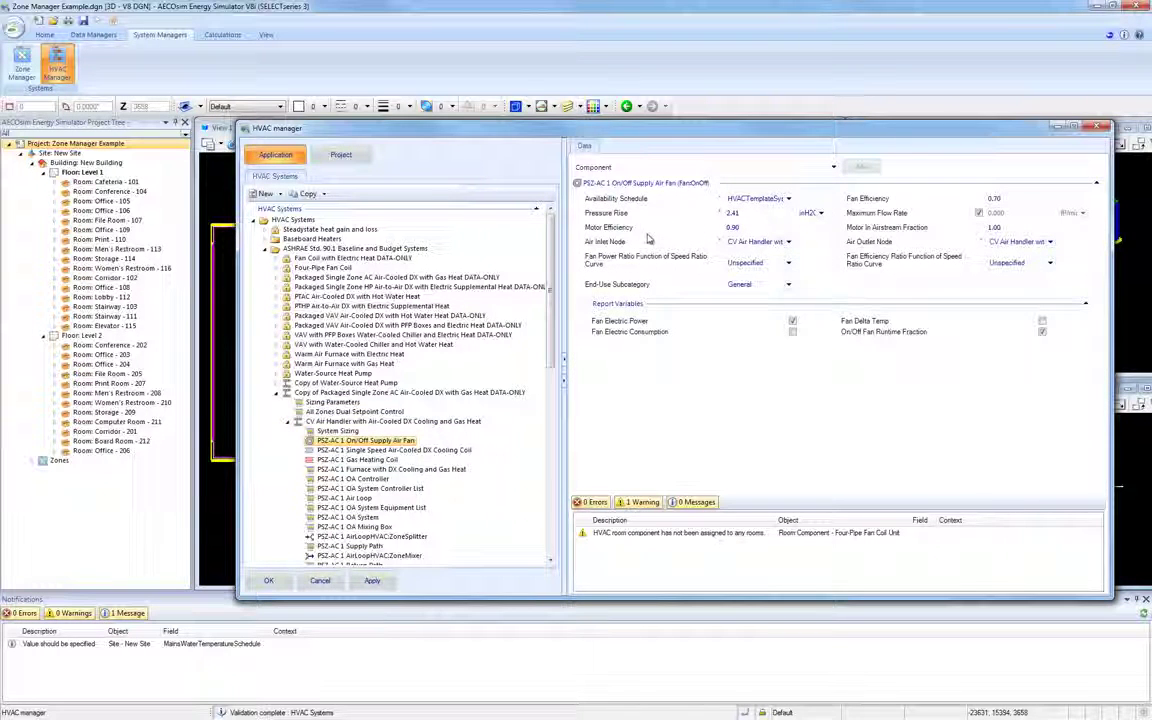
left_click(745, 228)
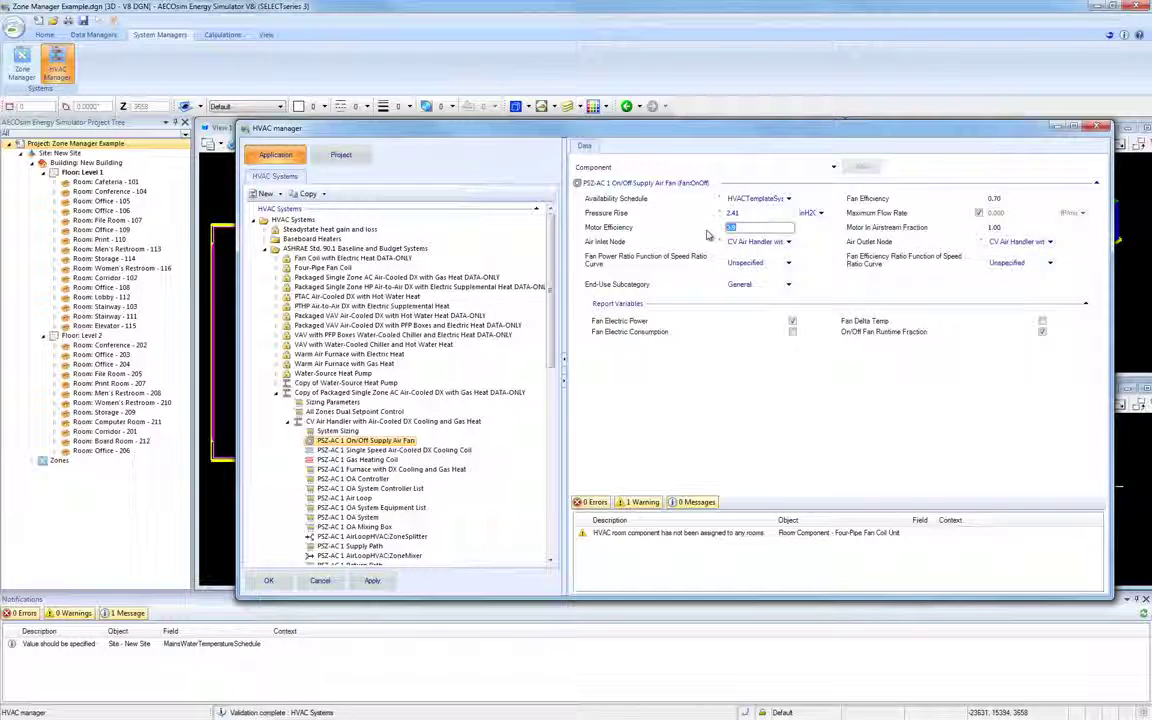
type("0.")
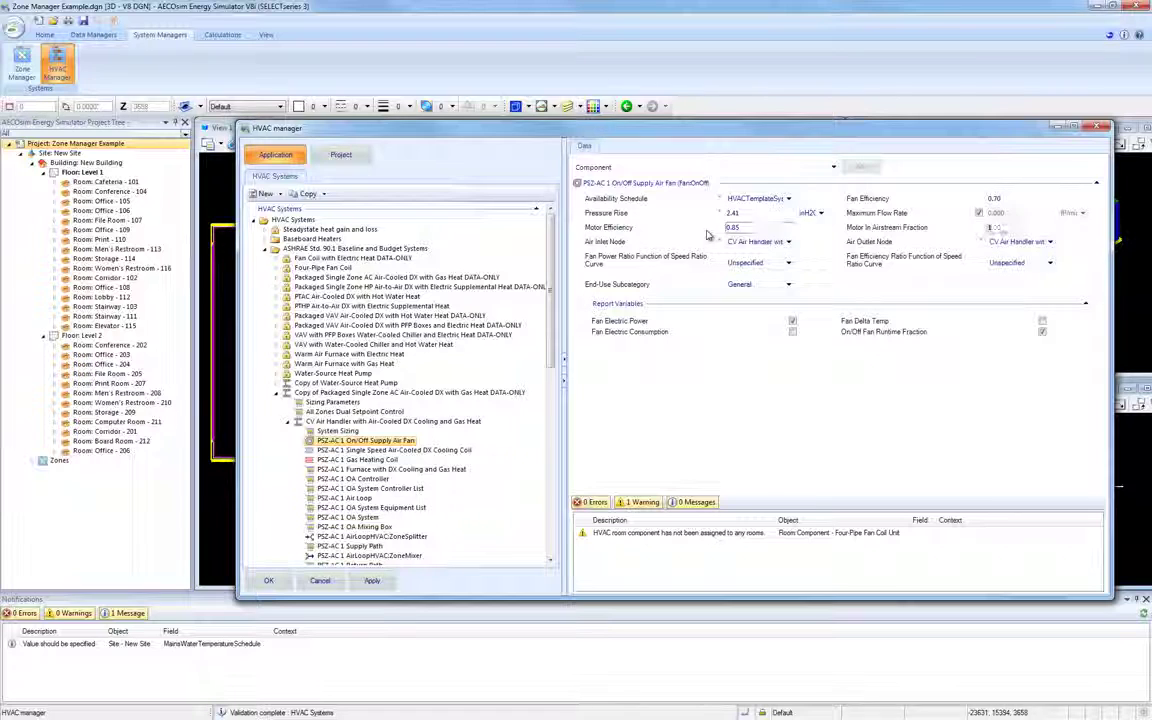
key("Tab")
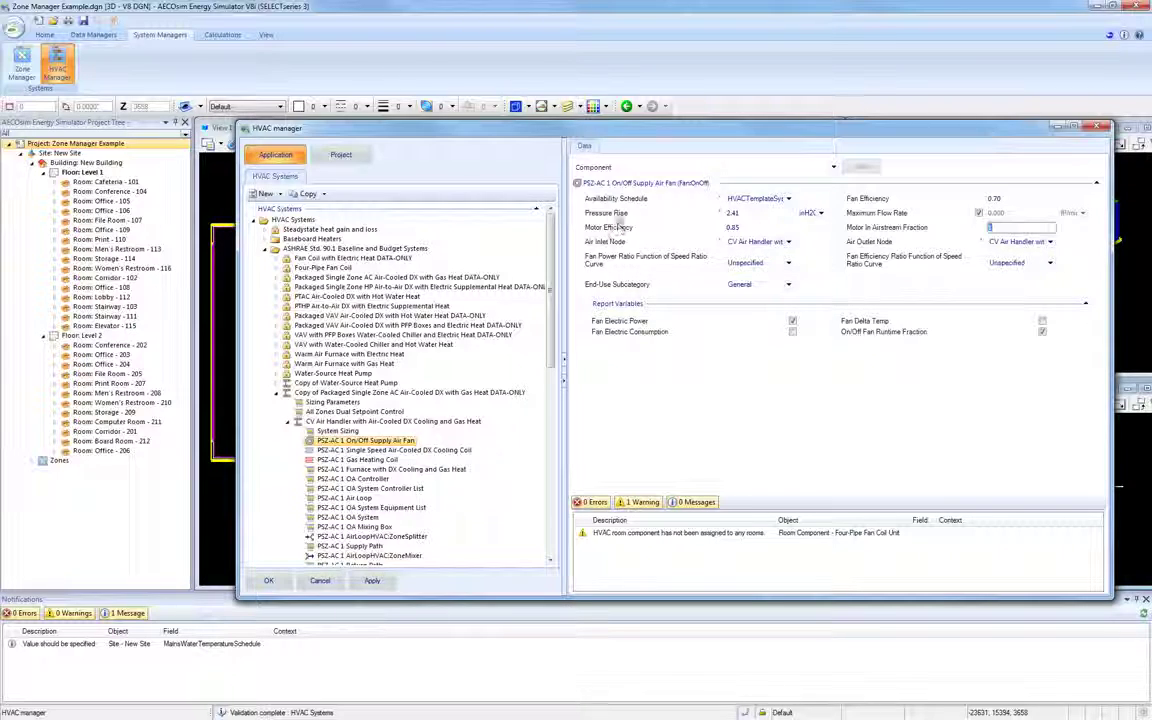
- Apply the HVAC system changes, close the HVAC manager and save the project
left_click_drag(634, 135, 622, 55)
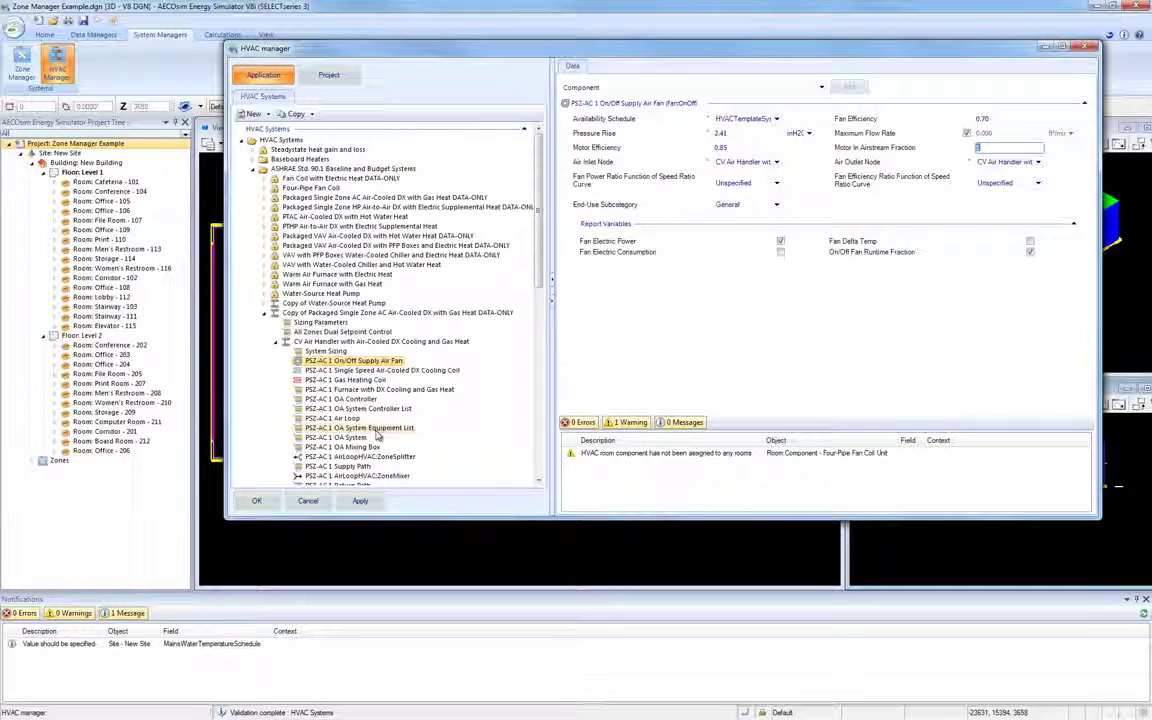
left_click(352, 501)
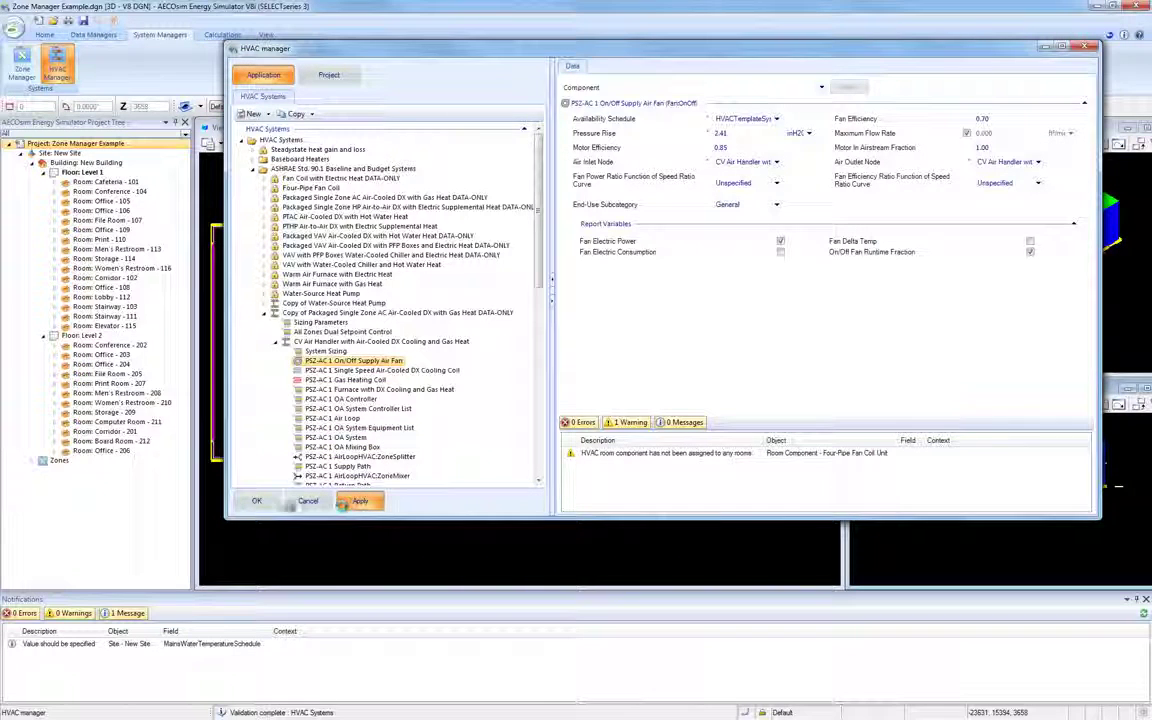
left_click(258, 501)
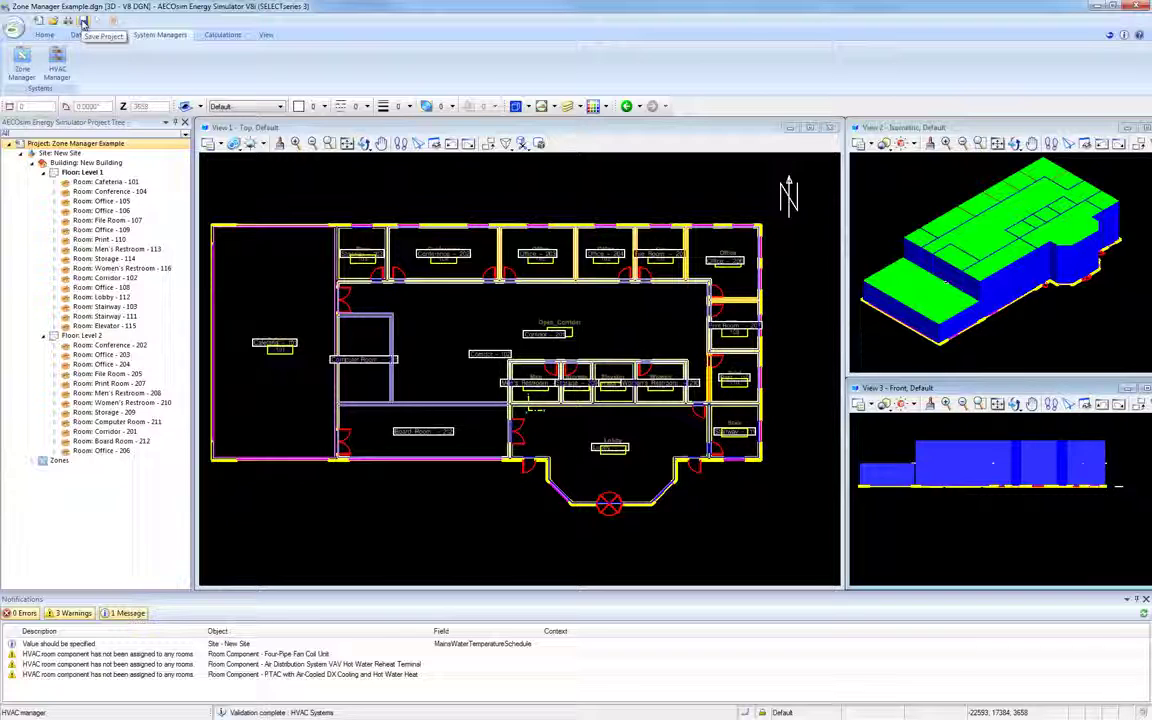
left_click(84, 22)
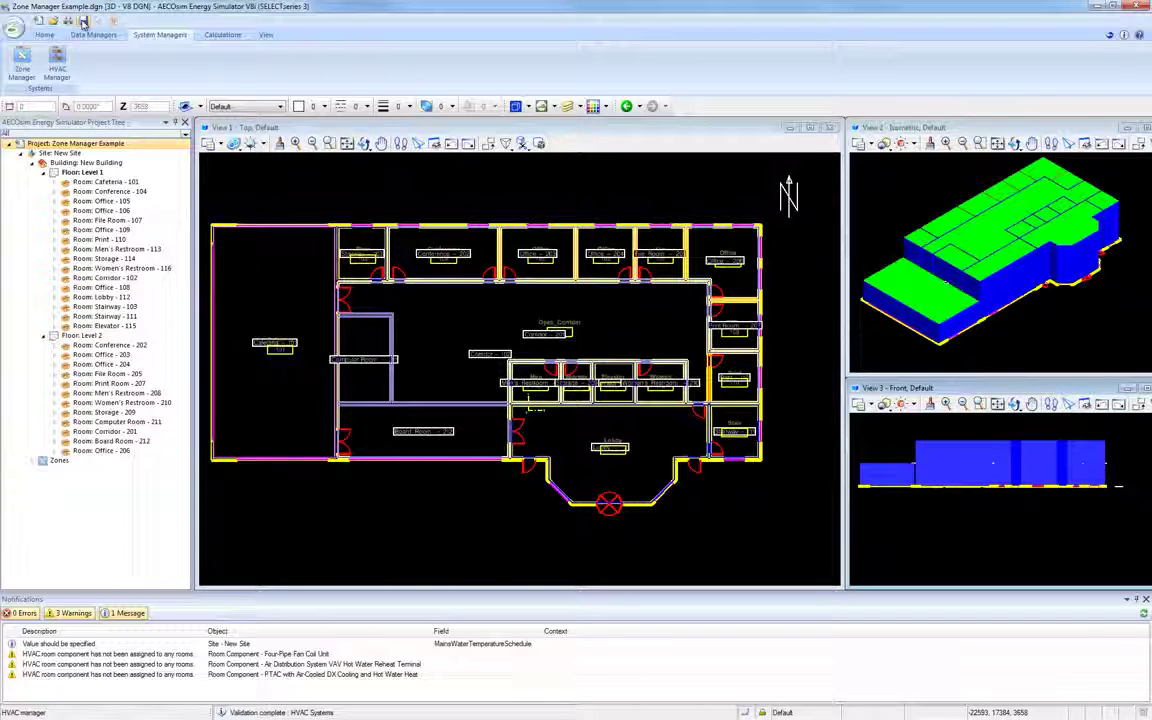